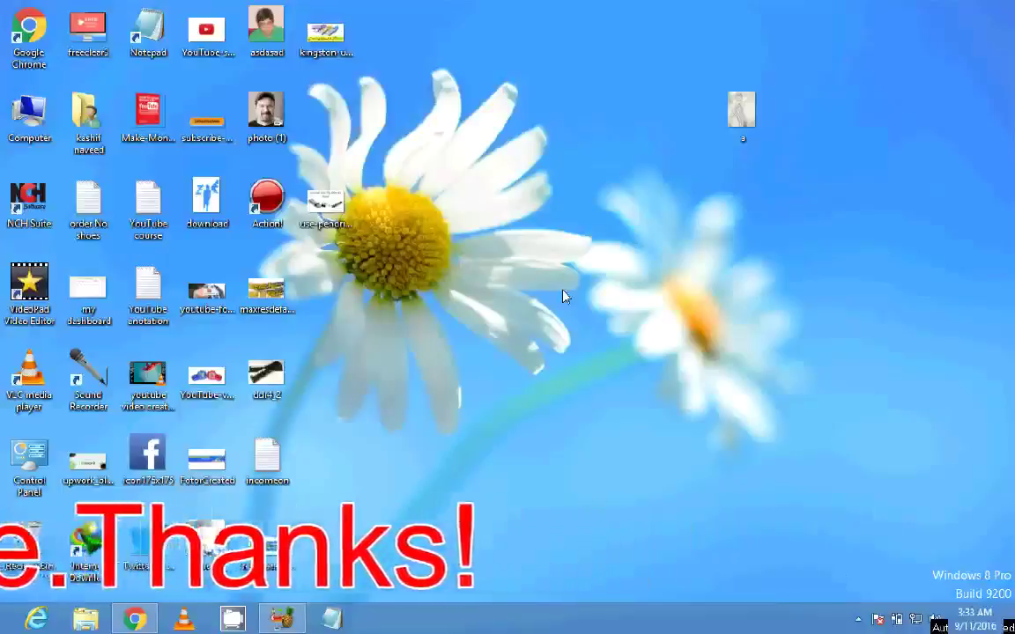
Dismiss the desktop context menu and restore the Fiverr browser window from the taskbar.
right_click(556, 280)
left_click(477, 473)
left_click(148, 625)
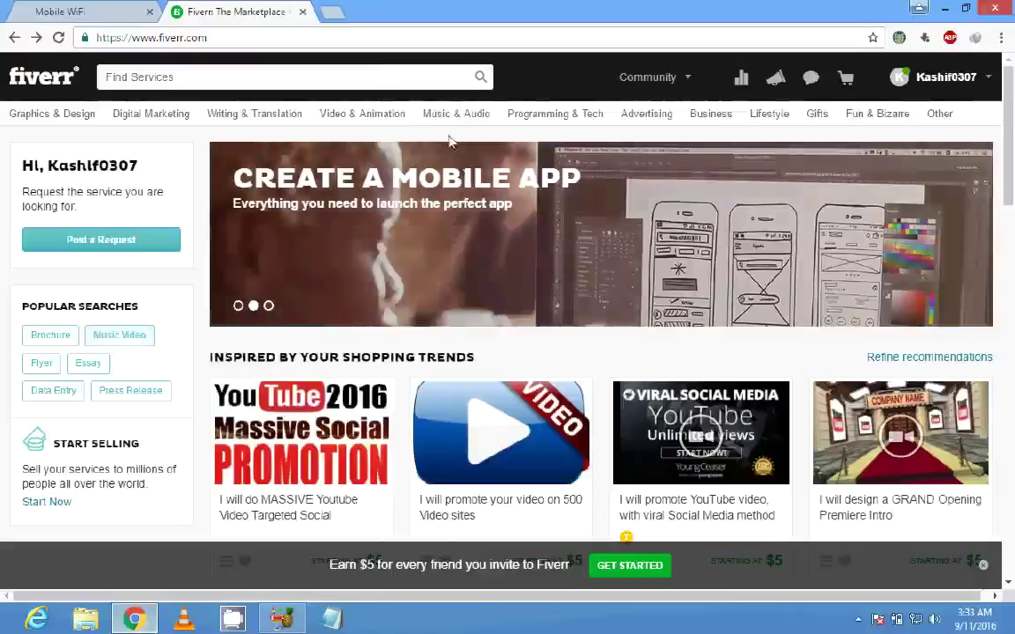
scroll(1012, 203, "down", 3)
scroll(1011, 208, "up", 3)
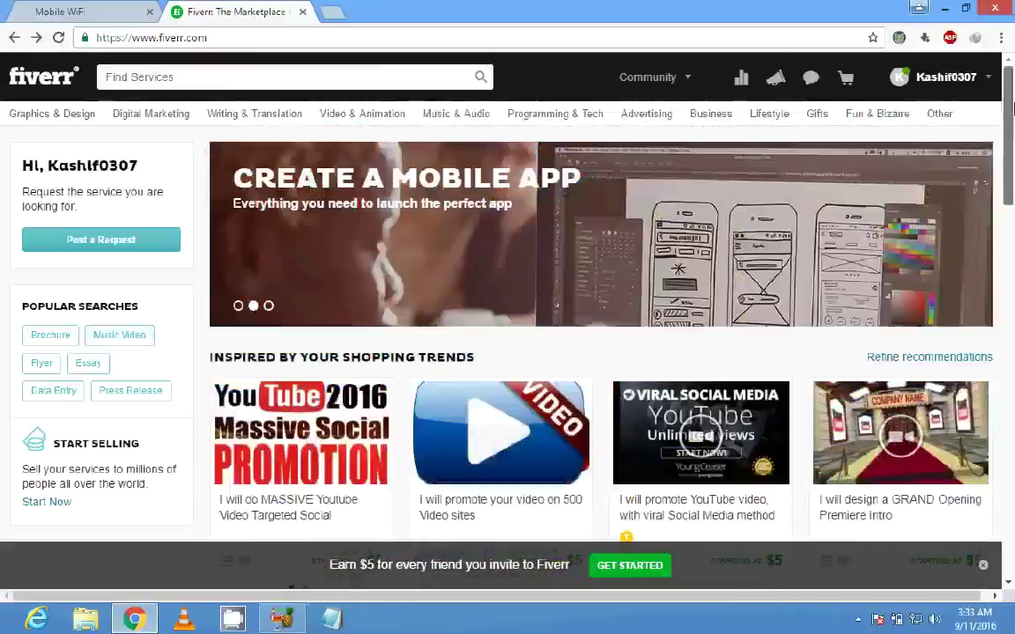
Open Public Profile Settings through Settings in the profile dropdown.
mouse_move(969, 84)
left_click(881, 254)
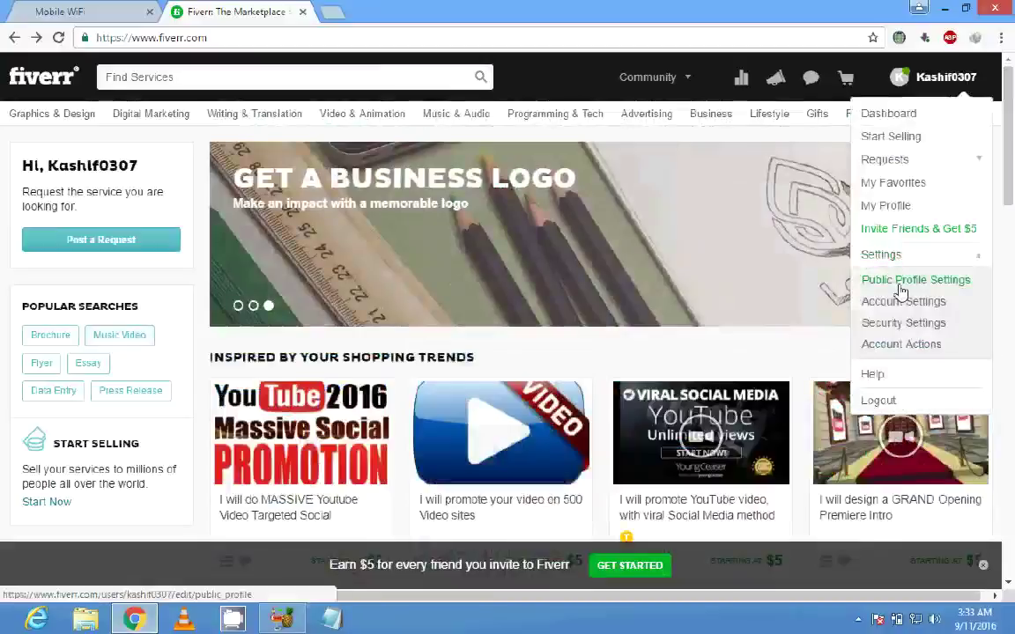
left_click(900, 288)
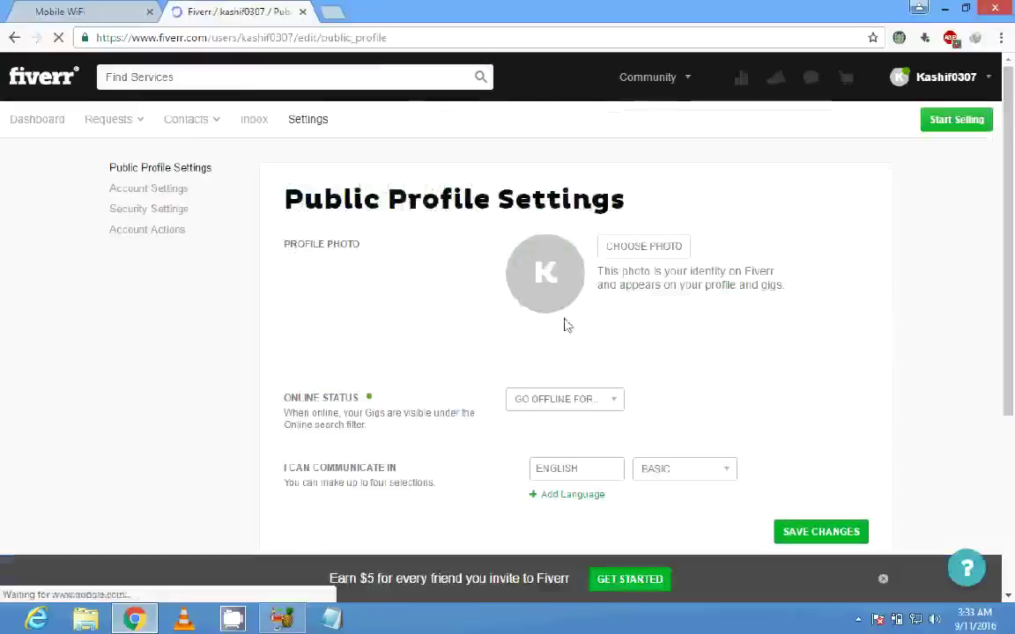
scroll(705, 267, "down", 3)
scroll(599, 264, "up", 3)
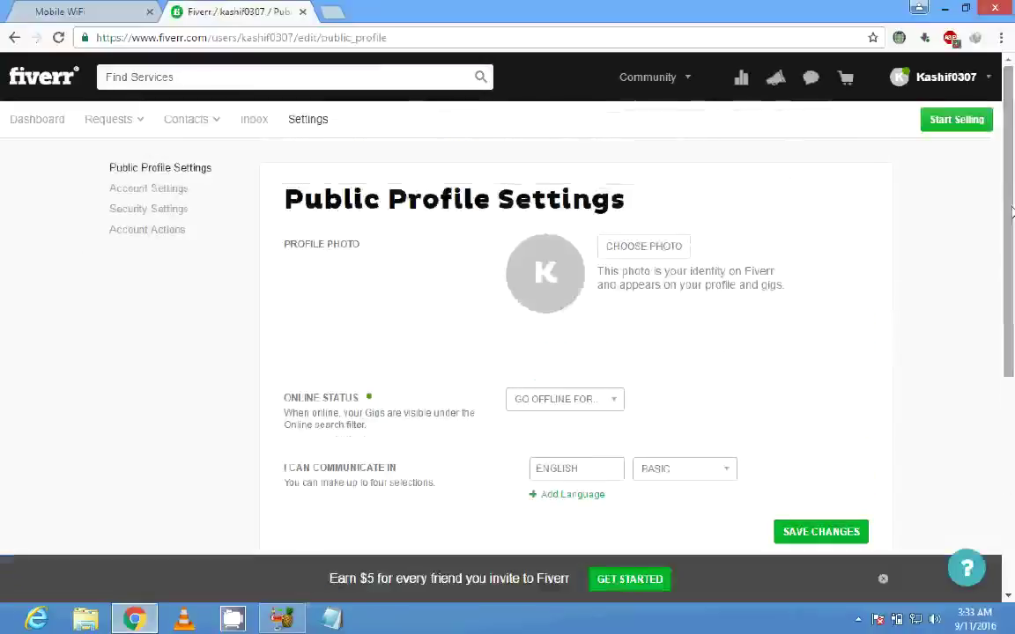
scroll(620, 254, "down", 1)
scroll(979, 219, "up", 1)
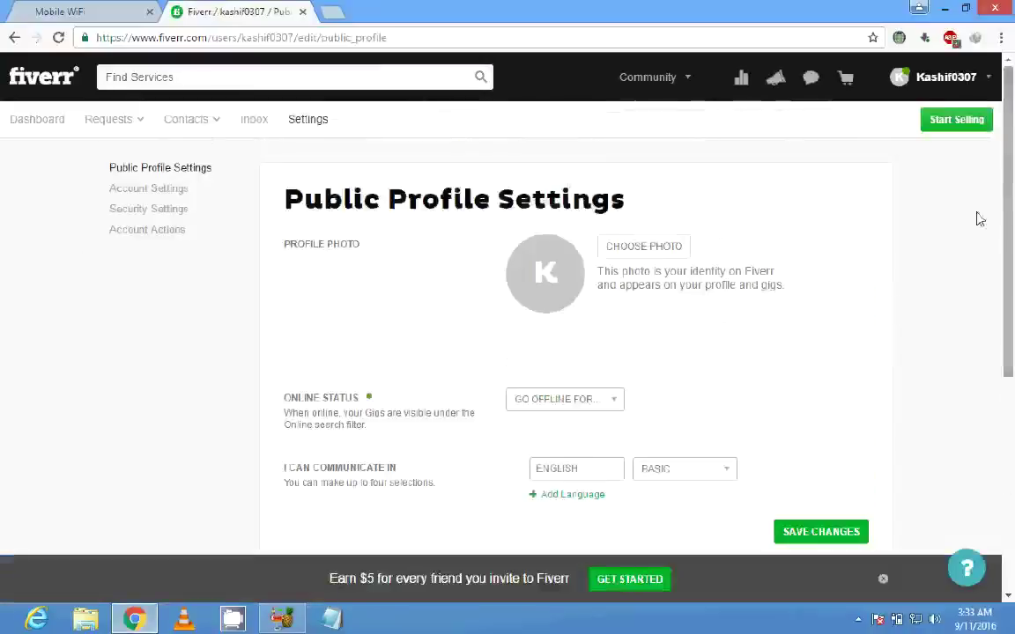
Upload the desktop picture 'a' as the new profile photo.
left_click(662, 255)
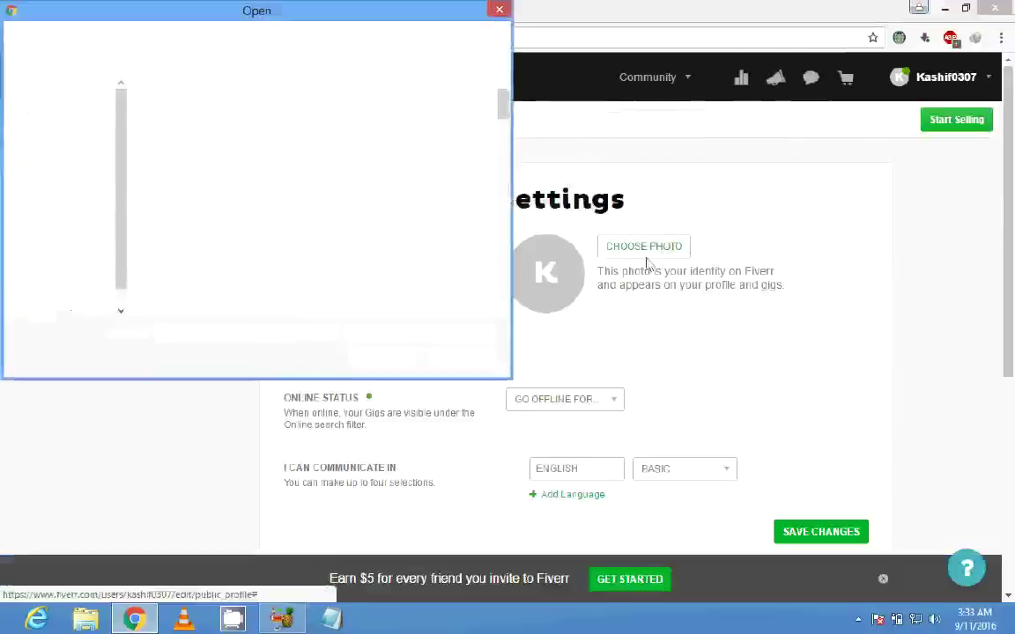
left_click_drag(504, 104, 512, 154)
left_click(233, 165)
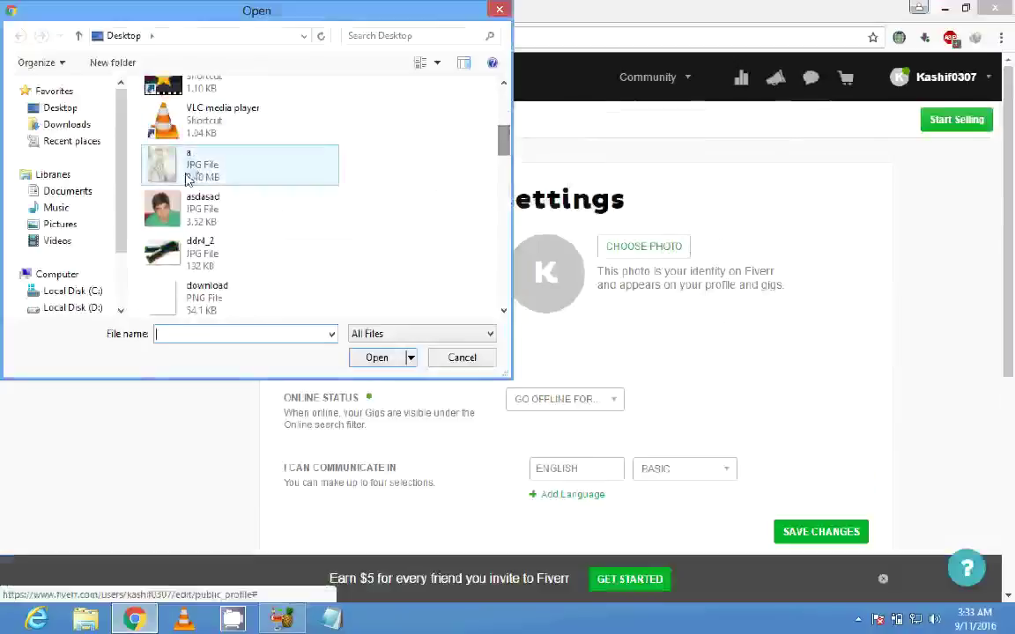
left_click(380, 360)
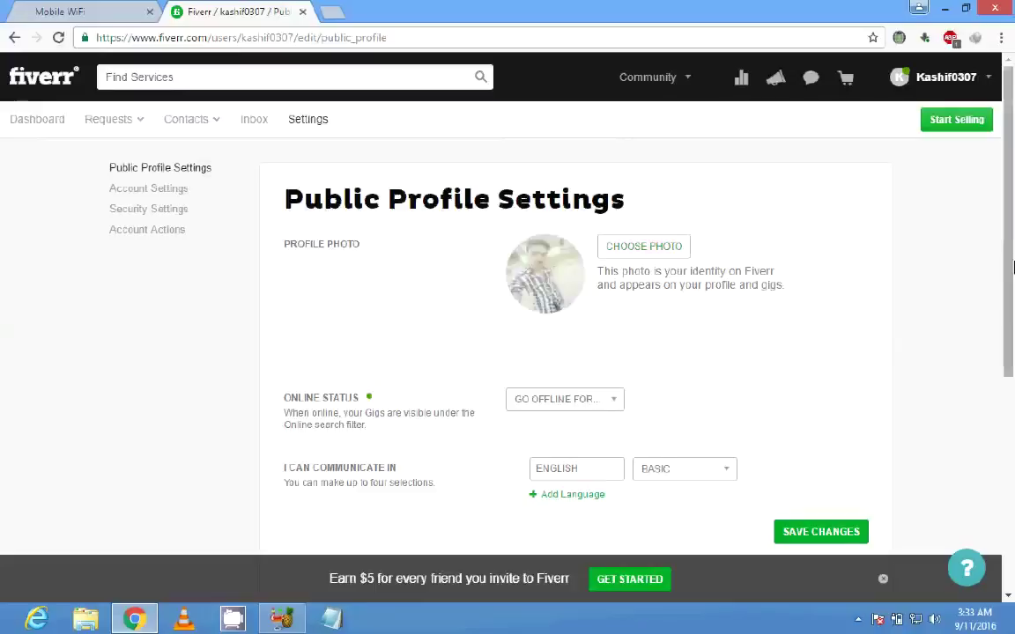
scroll(1013, 267, "down", 2)
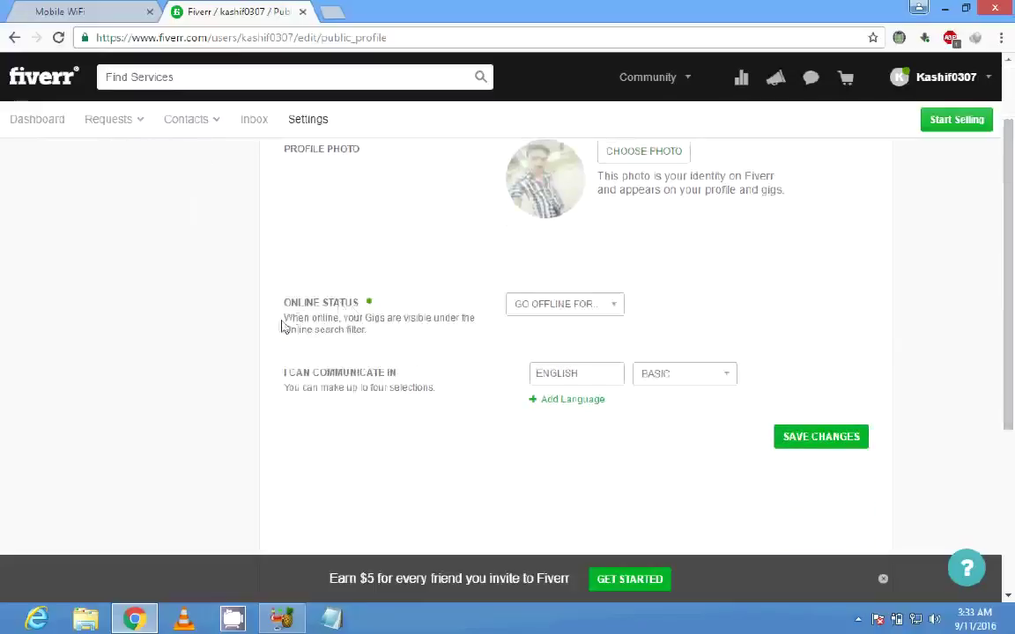
left_click_drag(282, 326, 483, 321)
Choose 1 WEEK in the Go Offline For dropdown under Online Status.
left_click(407, 346)
left_click(609, 308)
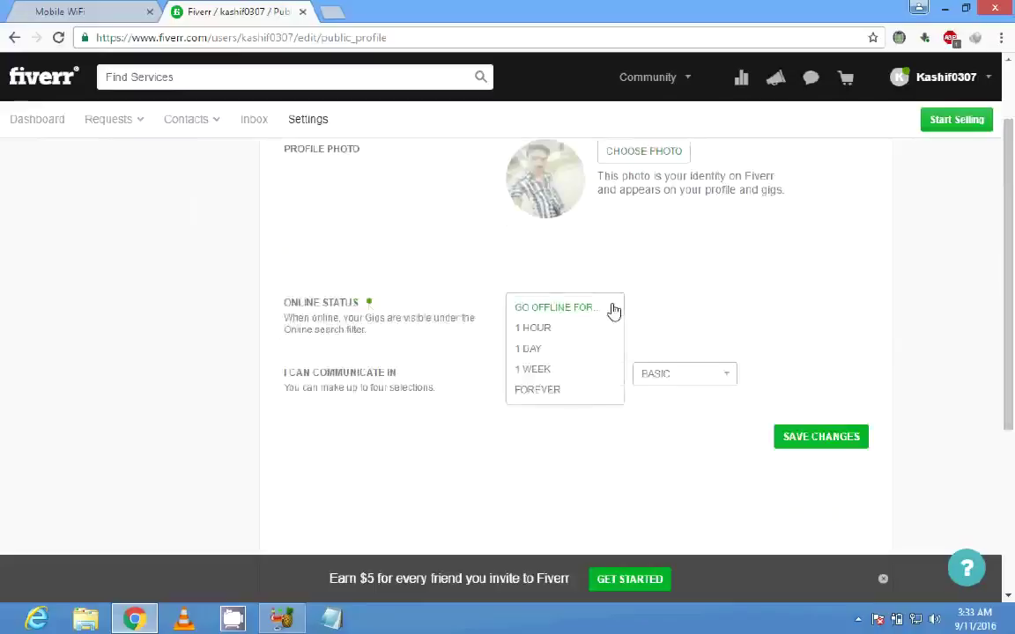
left_click(754, 302)
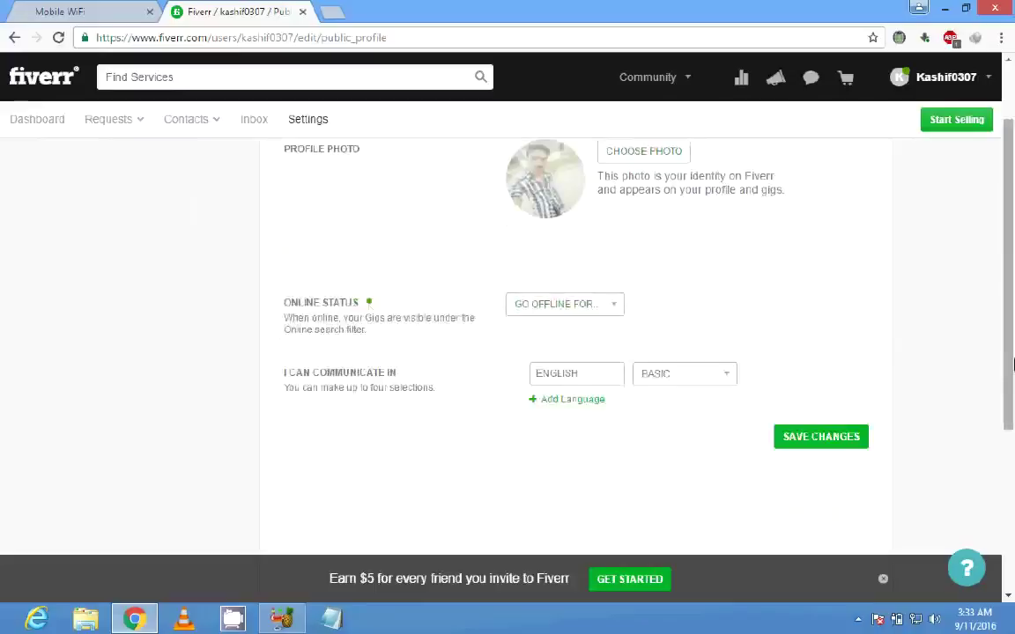
scroll(1013, 365, "up", 2)
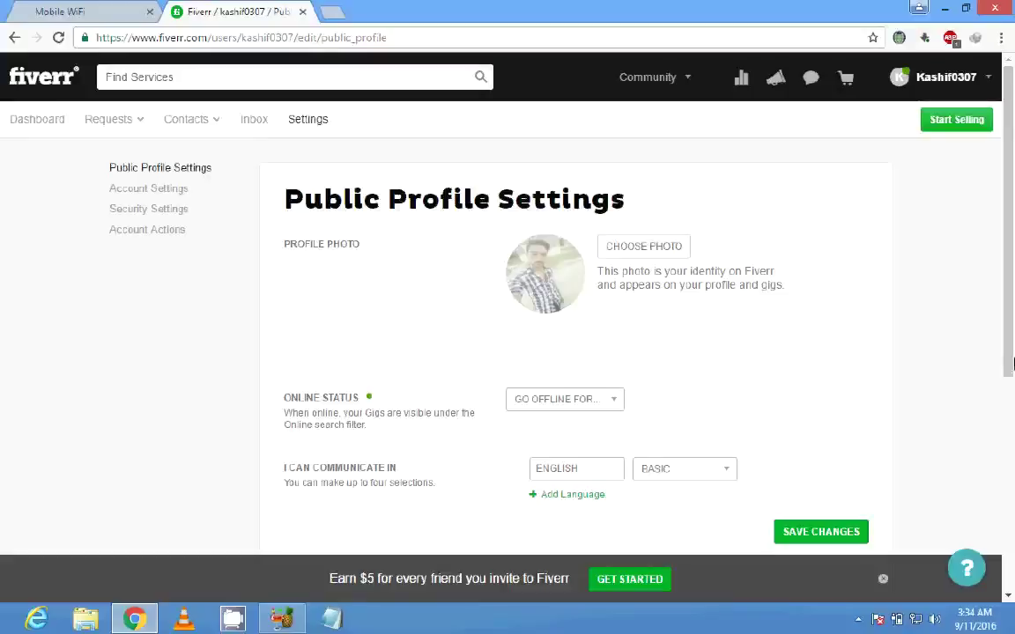
scroll(1011, 385, "down", 1)
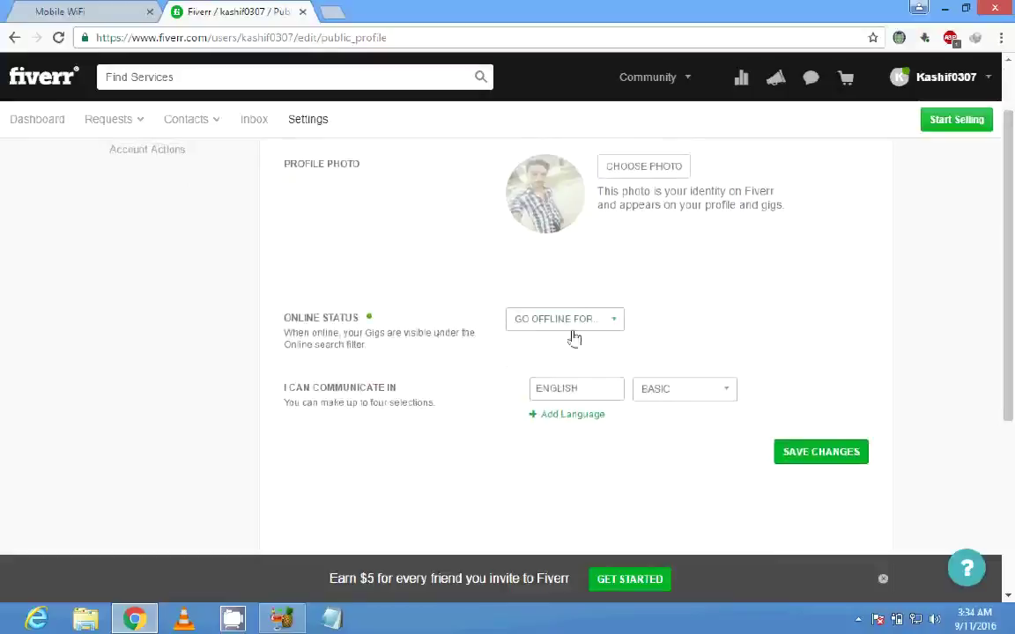
left_click(603, 322)
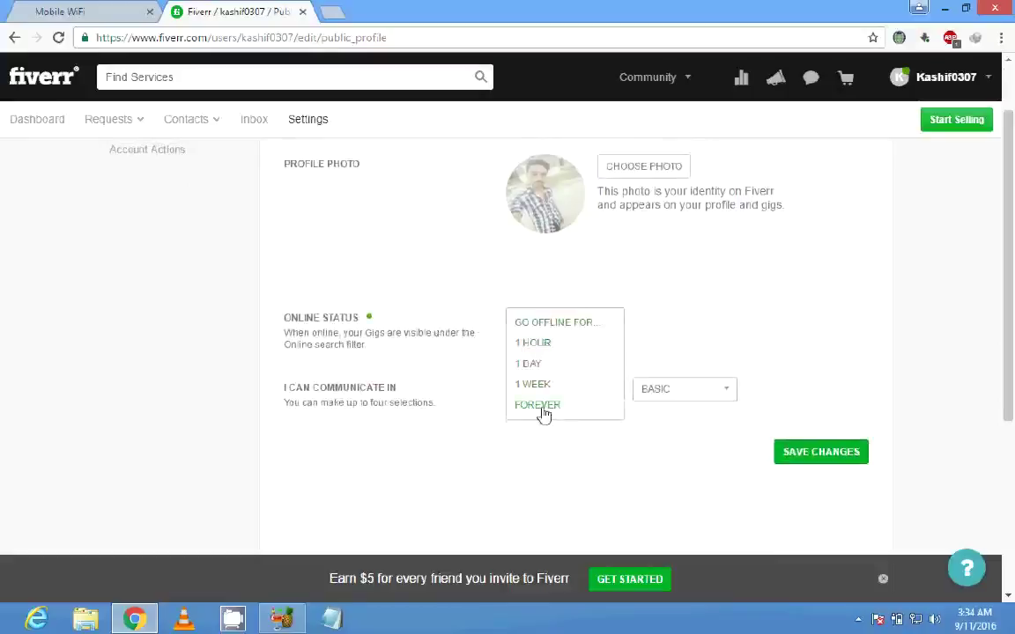
left_click(541, 406)
left_click(566, 322)
left_click(551, 385)
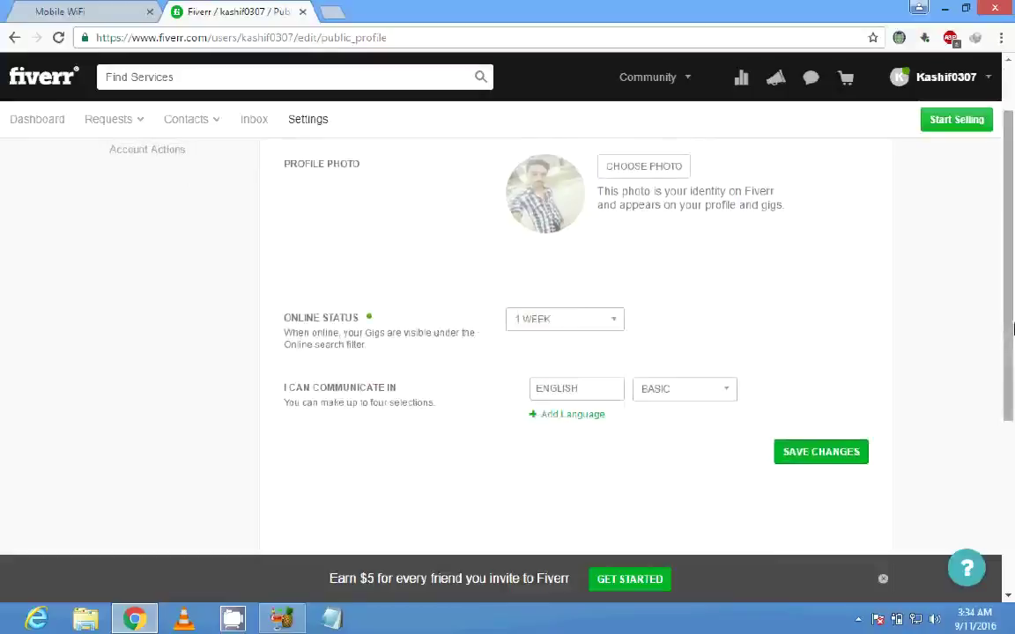
scroll(1011, 374, "down", 1)
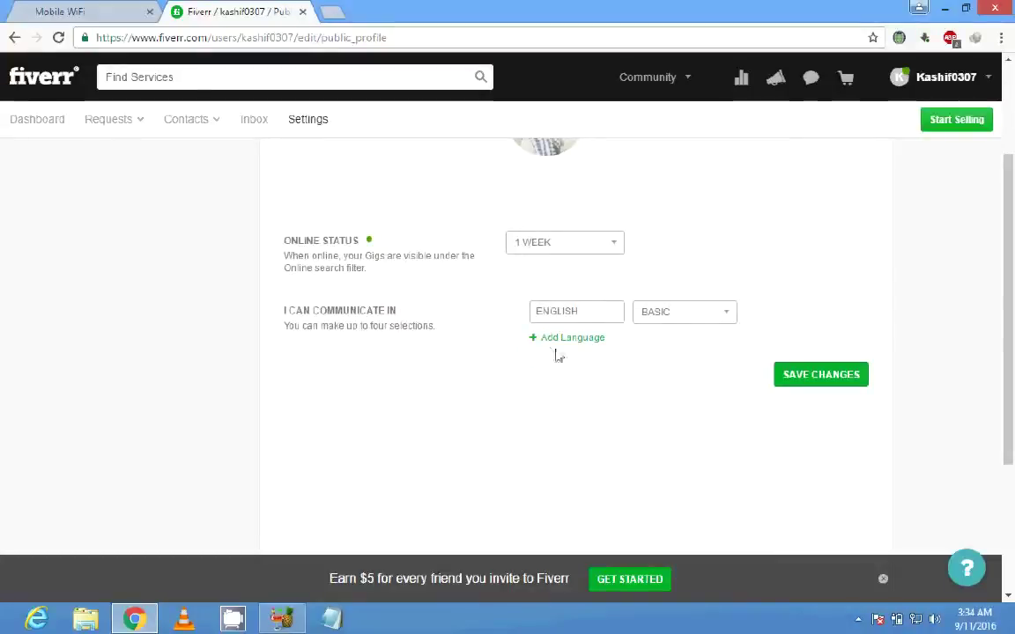
Keep English at Basic and add Punjabi as a second language at Basic.
left_click(611, 312)
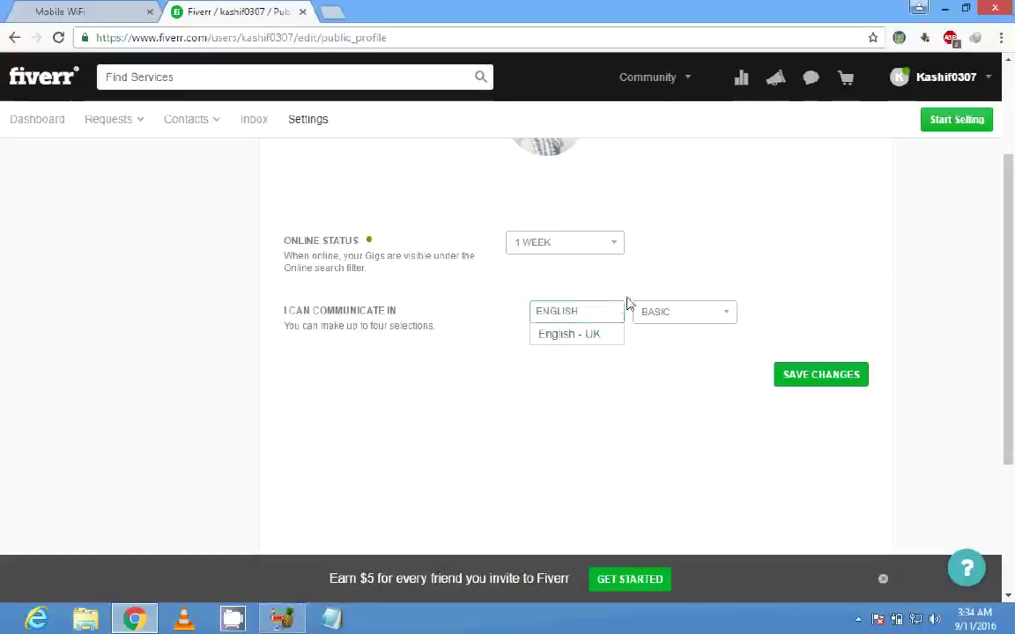
left_click(716, 315)
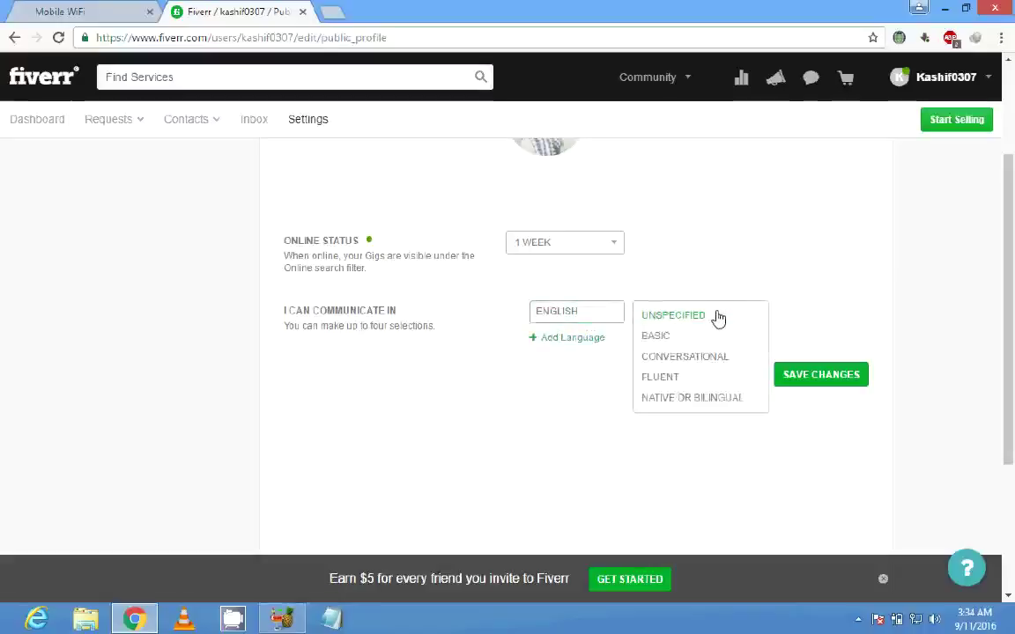
left_click(653, 338)
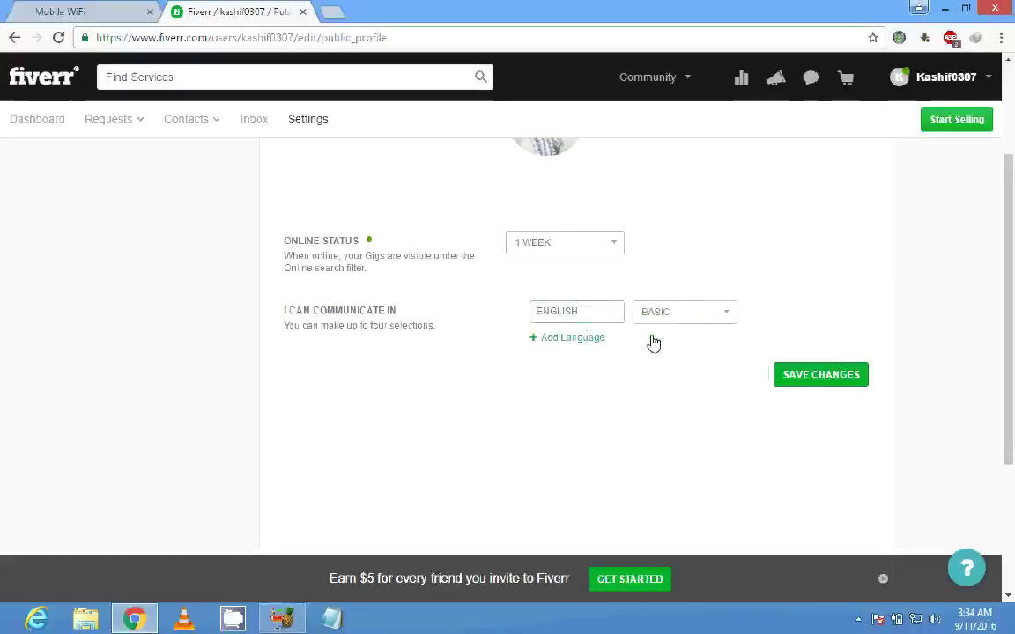
left_click(580, 344)
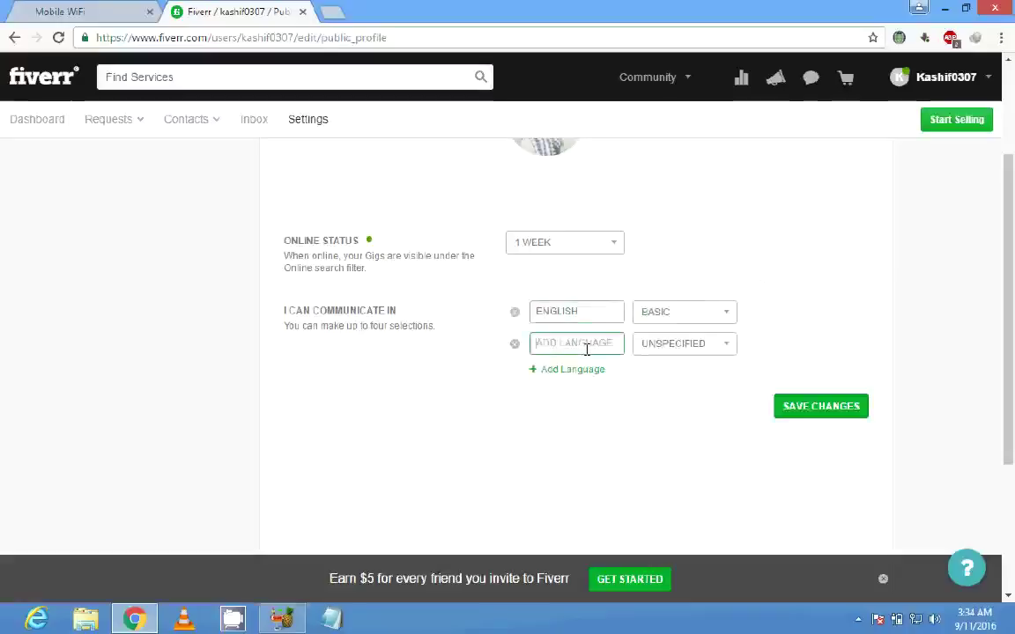
type("PUNJABI")
left_click(726, 347)
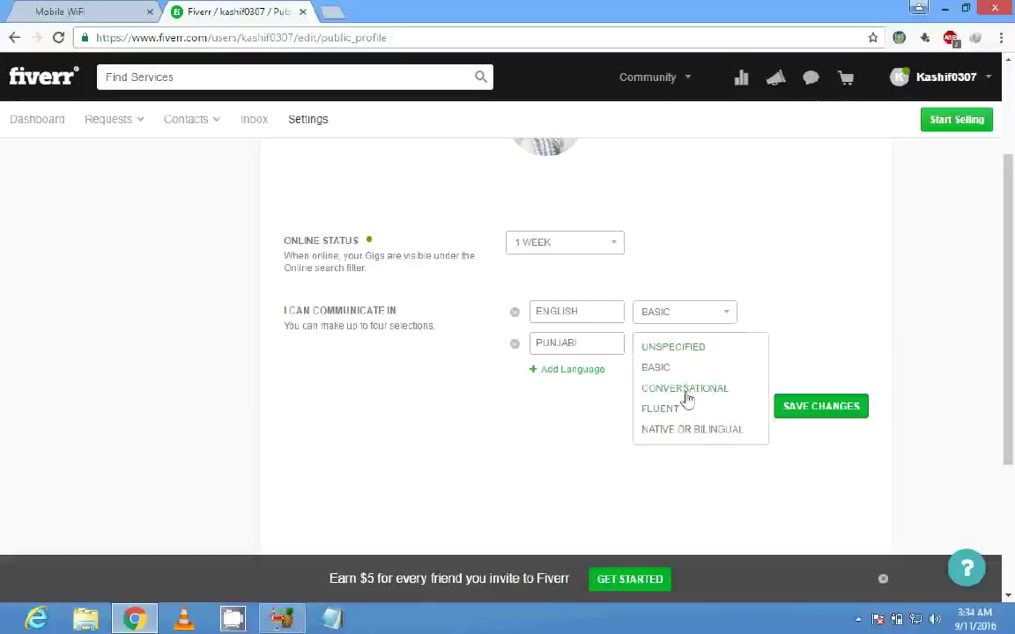
left_click(686, 369)
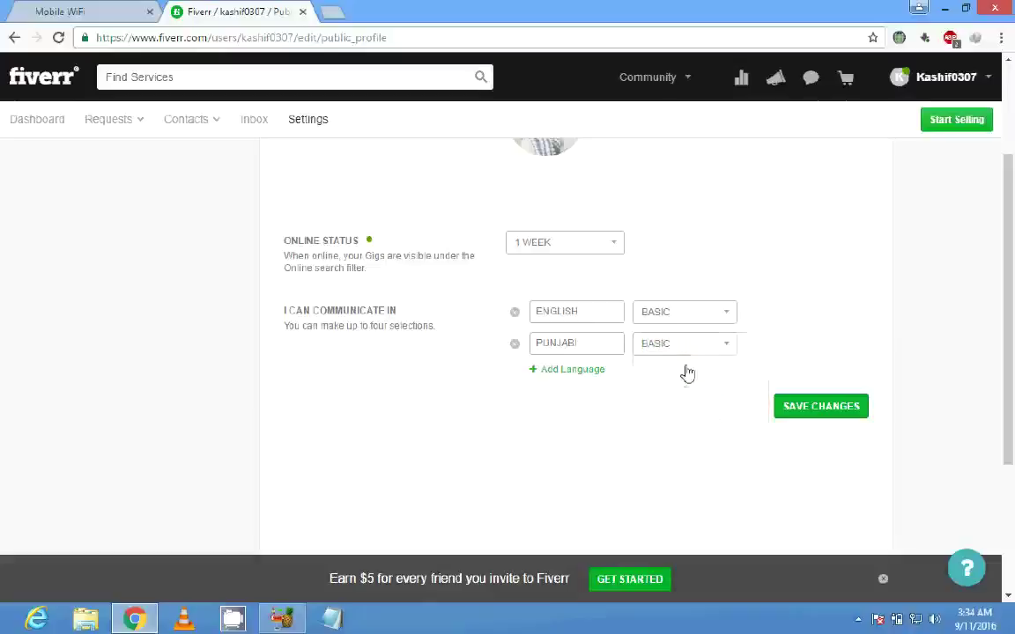
Add Urdu as the third language at Native or Bilingual level.
left_click(582, 371)
left_click(602, 378)
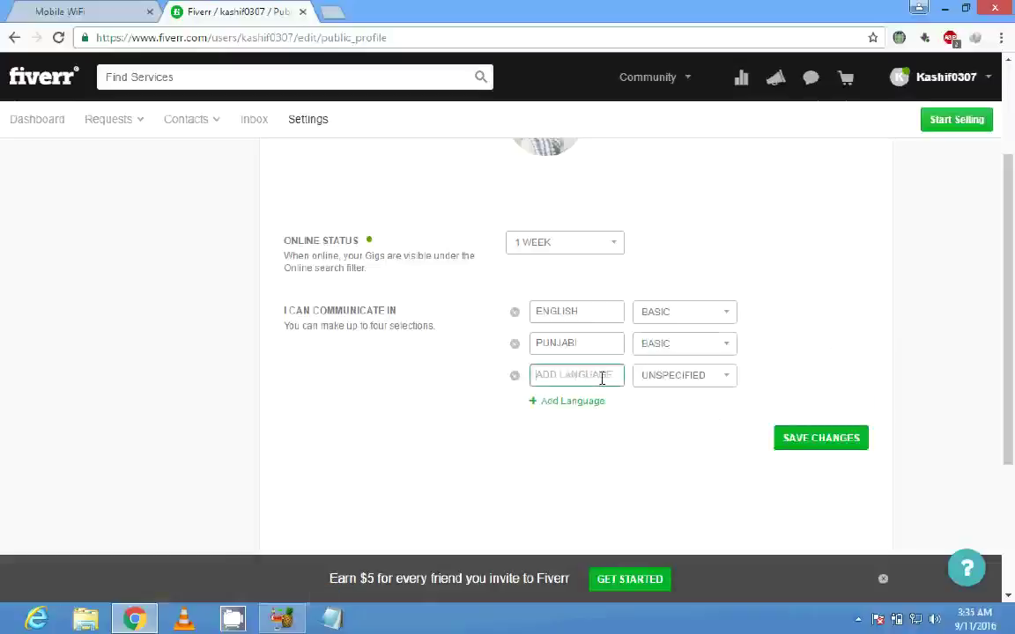
type("urd")
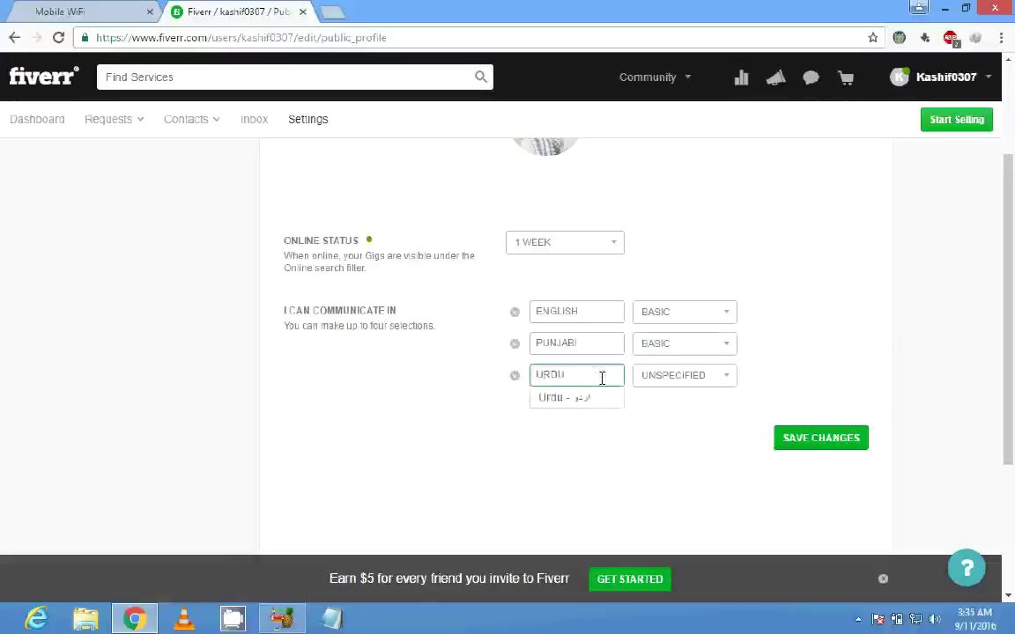
type("u")
left_click(587, 406)
left_click(678, 383)
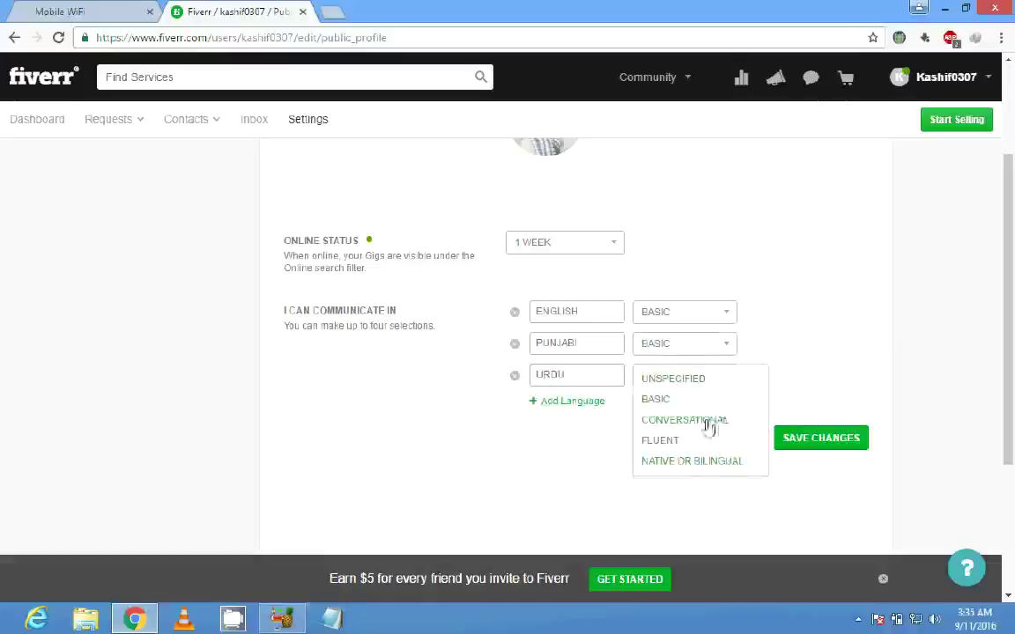
left_click(706, 464)
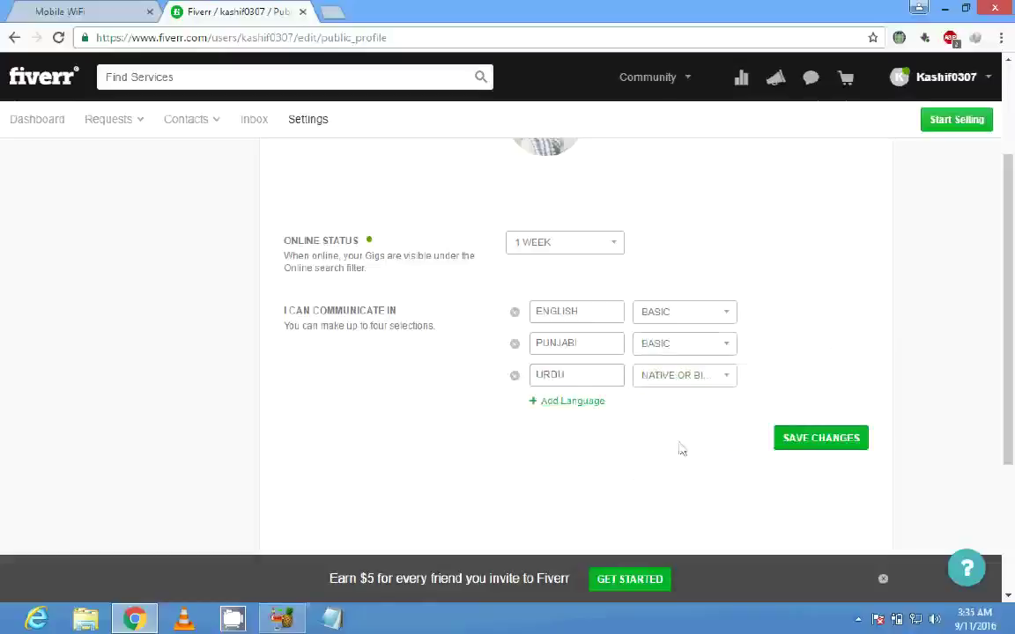
Add Pashto as the fourth language at Conversational level.
left_click(573, 400)
left_click(584, 411)
type("PASHTO")
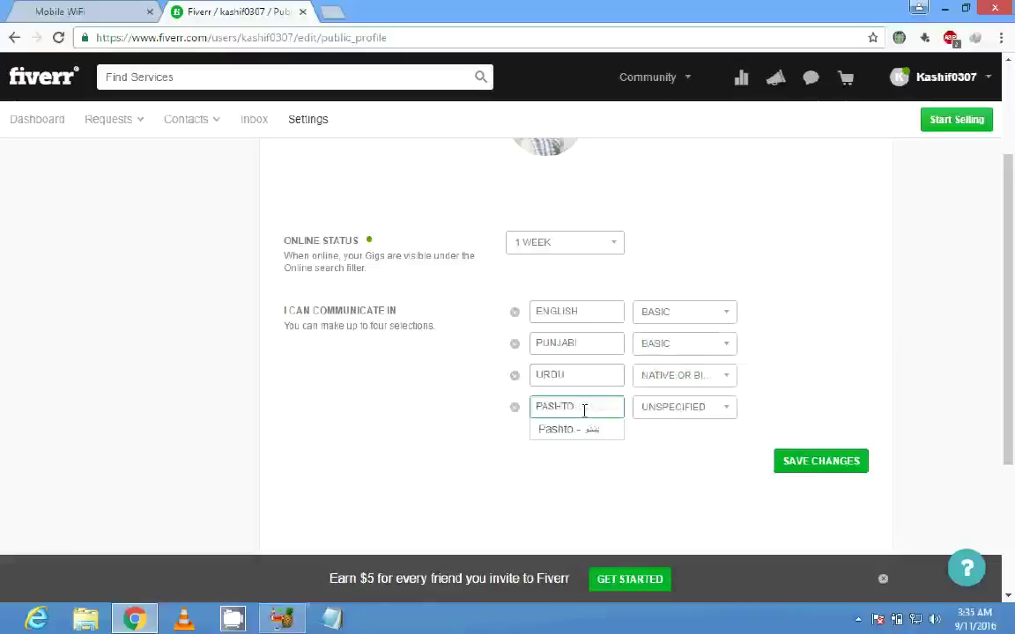
left_click(582, 429)
left_click(703, 412)
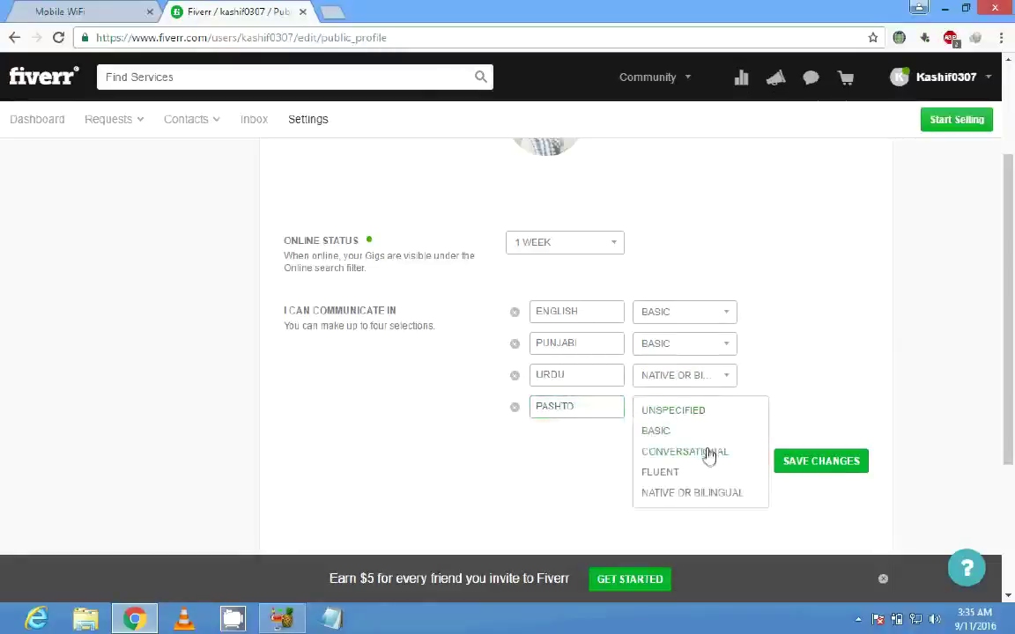
left_click(705, 451)
Review the language list and attempt to save the profile changes.
scroll(634, 405, "down", 1)
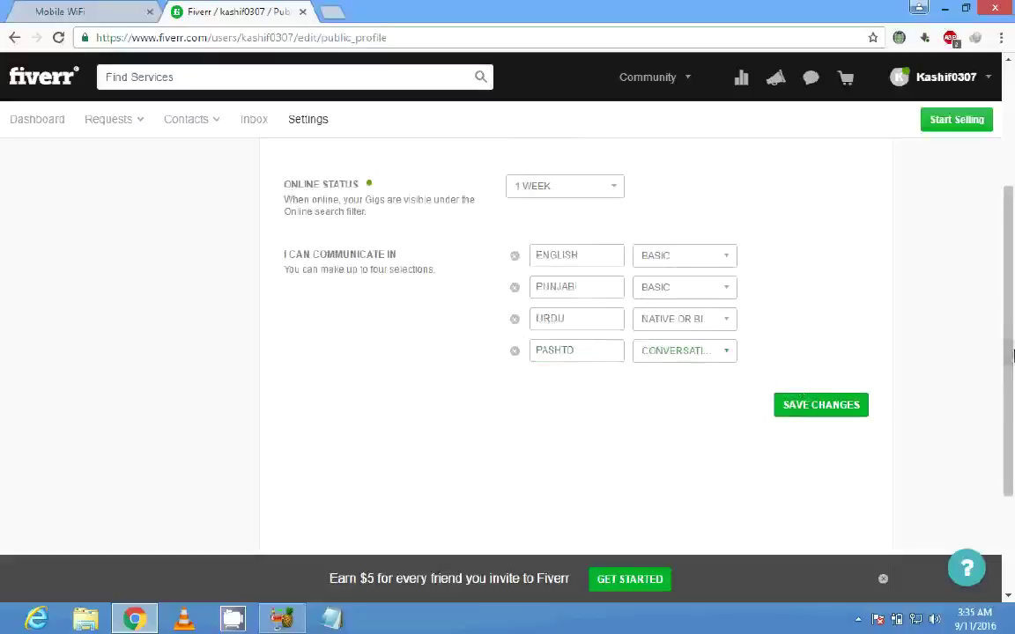
scroll(1013, 317, "up", 1)
left_click_drag(1014, 317, 1014, 295)
scroll(1013, 304, "down", 3)
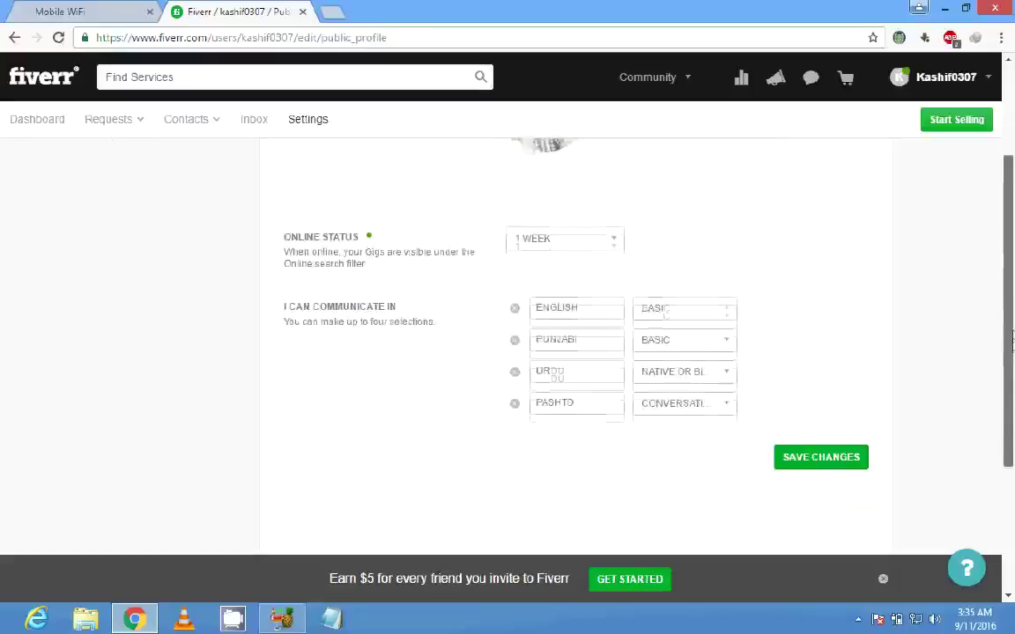
left_click(830, 409)
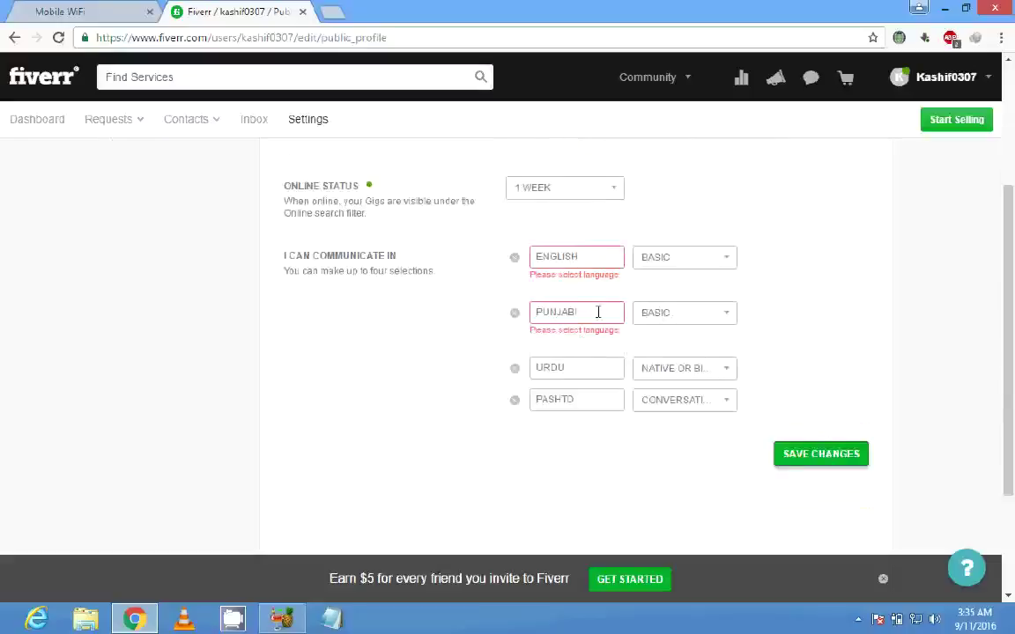
Delete the Punjabi entry and set the first language to English - UK at Basic.
left_click_drag(595, 313, 519, 320)
key("BackSpace")
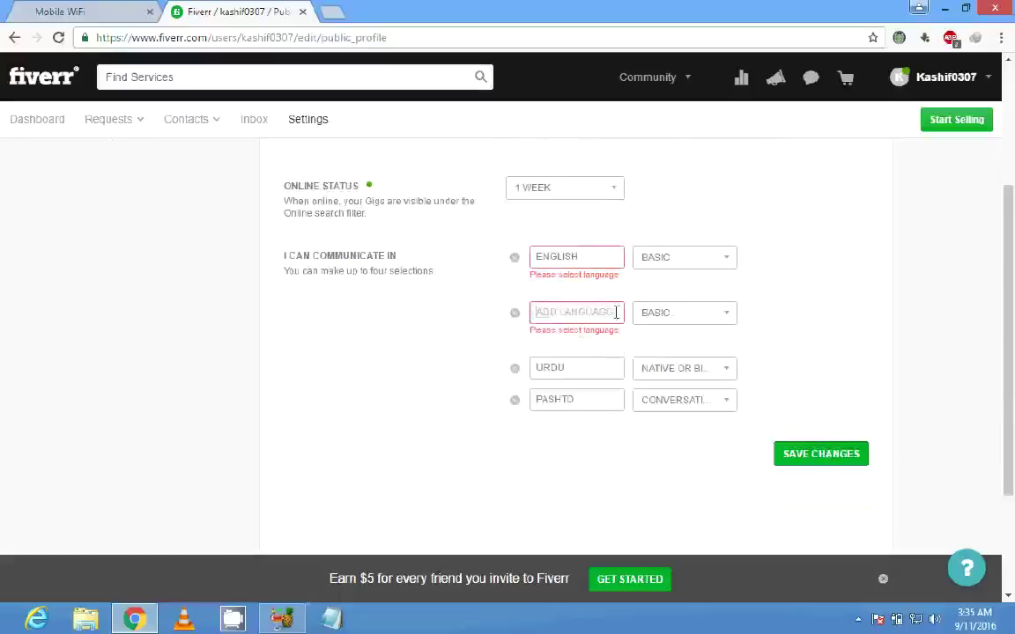
left_click(614, 256)
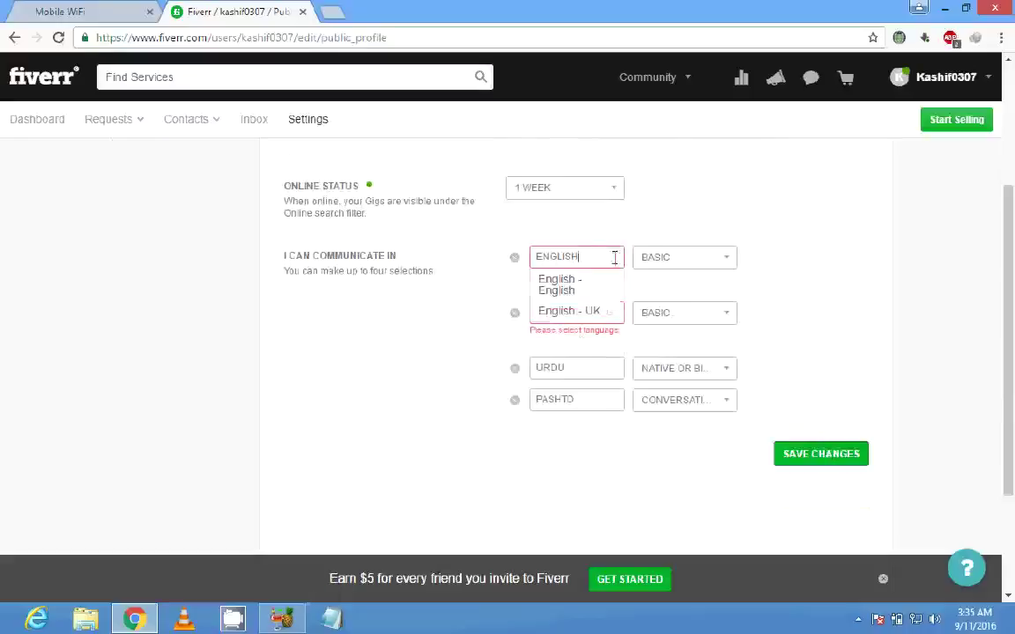
left_click(595, 313)
left_click(683, 262)
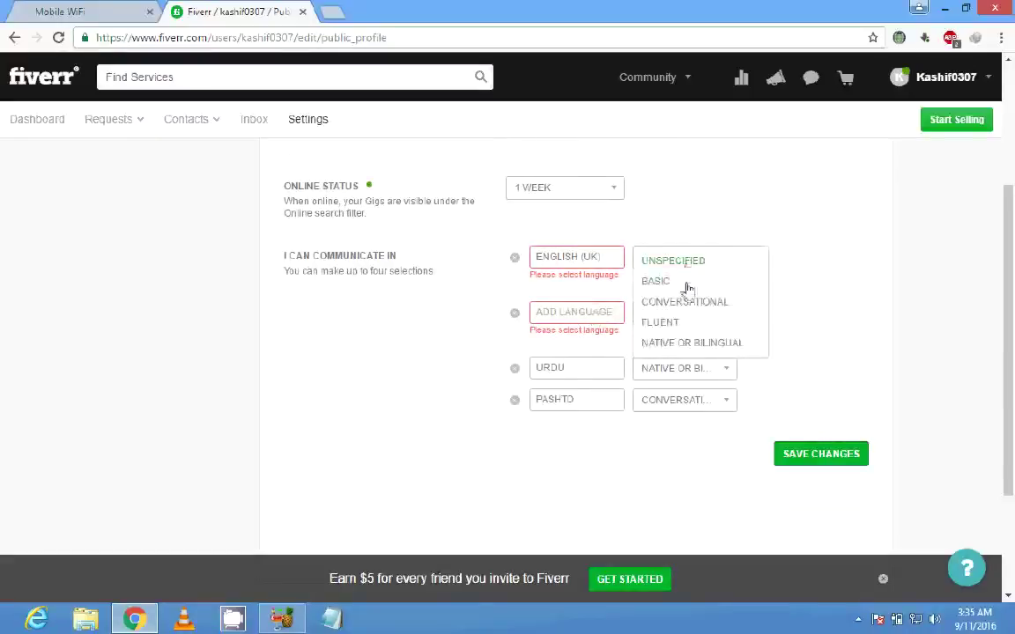
left_click(687, 265)
left_click(687, 269)
left_click(674, 287)
Replace the empty row with Panjabi at Basic and save the profile changes.
left_click(592, 316)
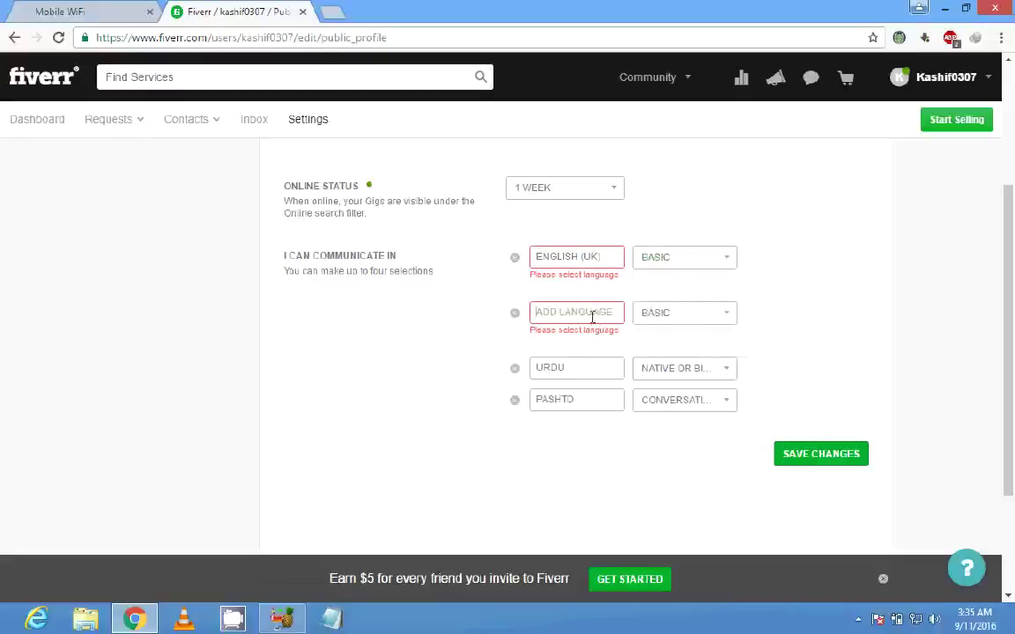
left_click(515, 313)
left_click(575, 377)
left_click(591, 385)
type("PU")
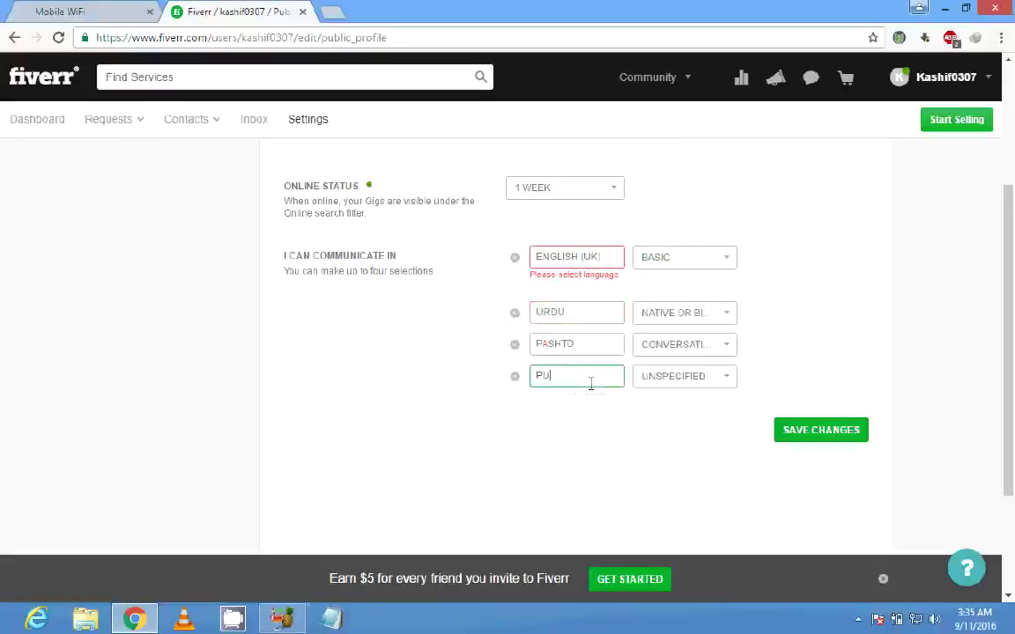
key("BackSpace")
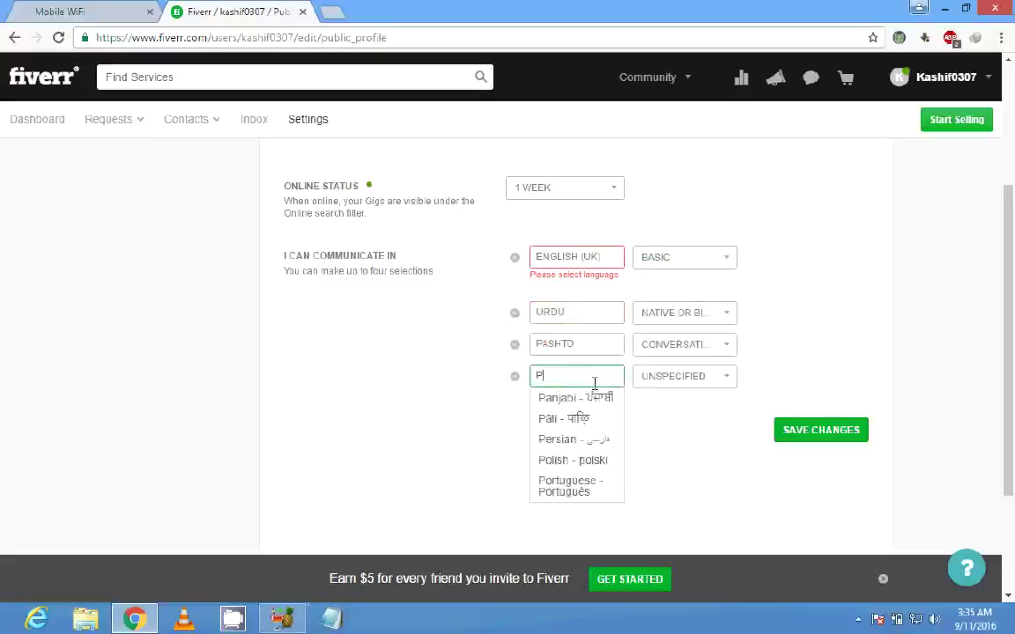
left_click(577, 398)
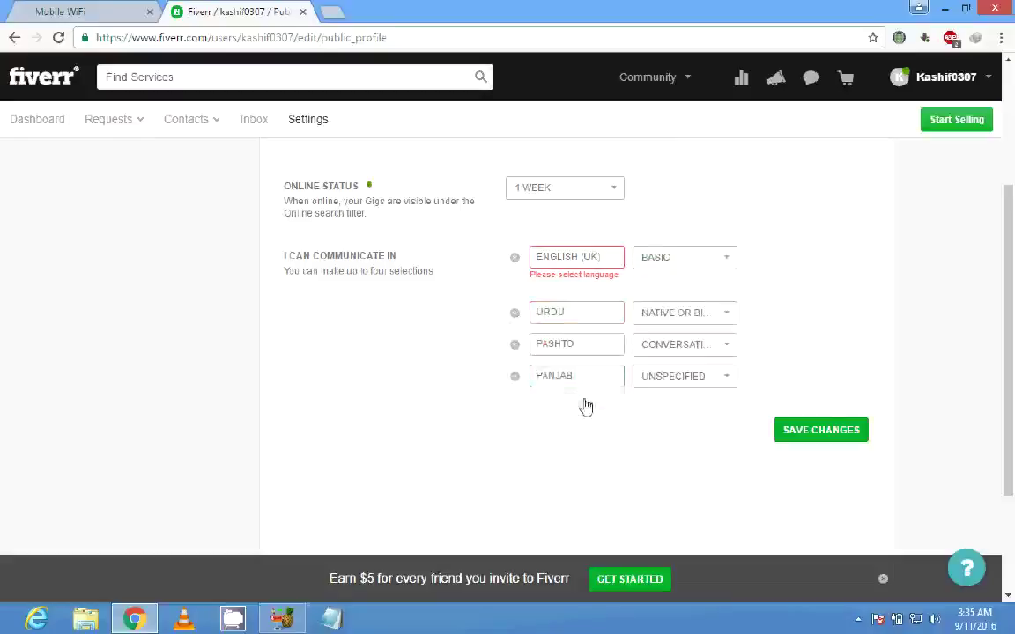
left_click(725, 389)
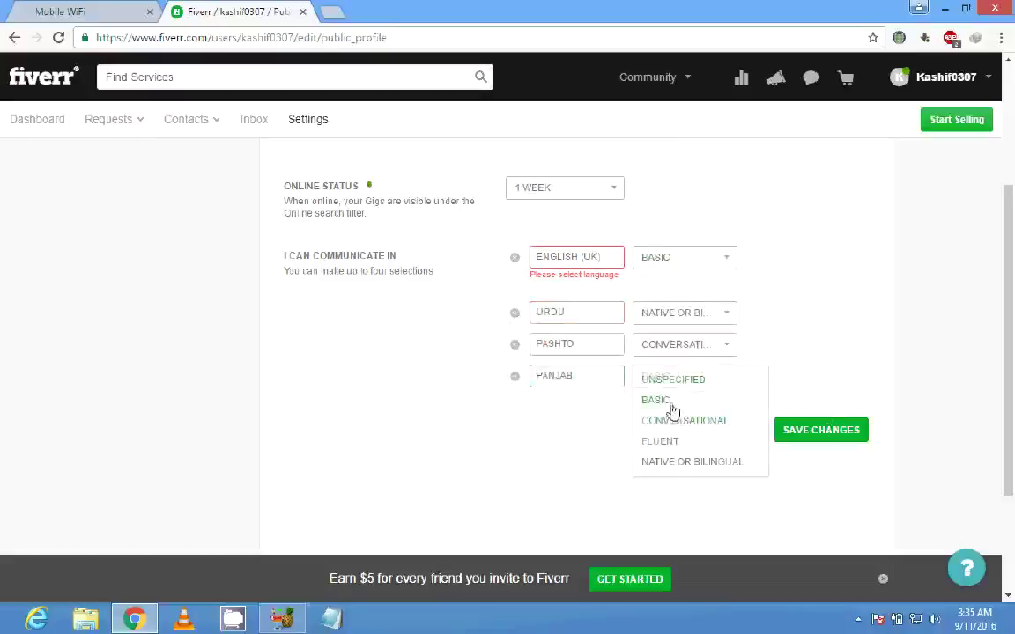
left_click(671, 401)
scroll(868, 323, "down", 1)
left_click(823, 393)
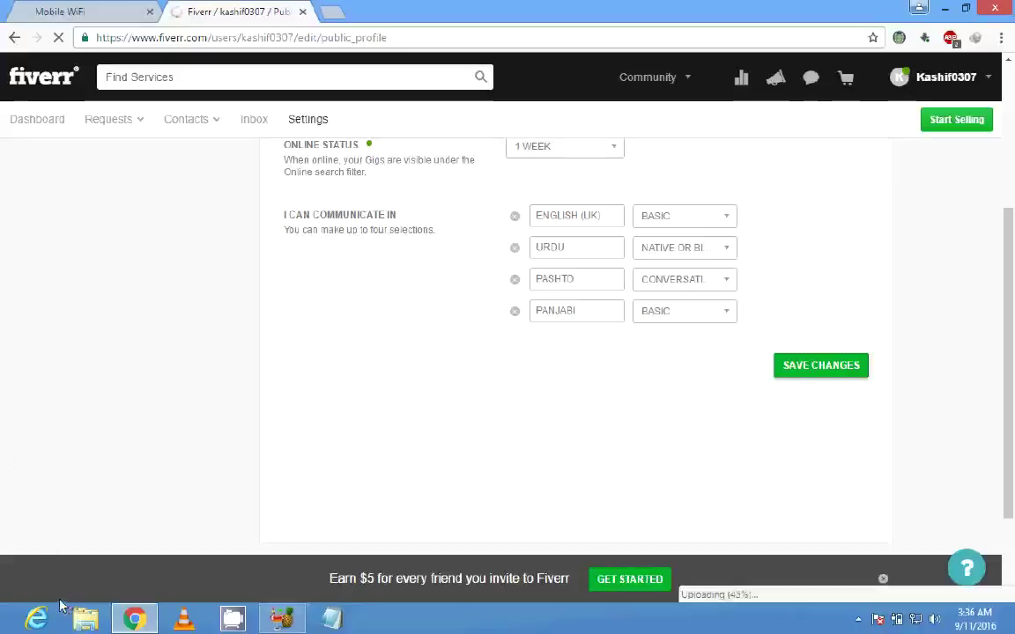
Check the Mobile WiFi tab, then return to Fiverr until 'Profile successfully updated' appears.
left_click(127, 10)
key("ctrl+Tab")
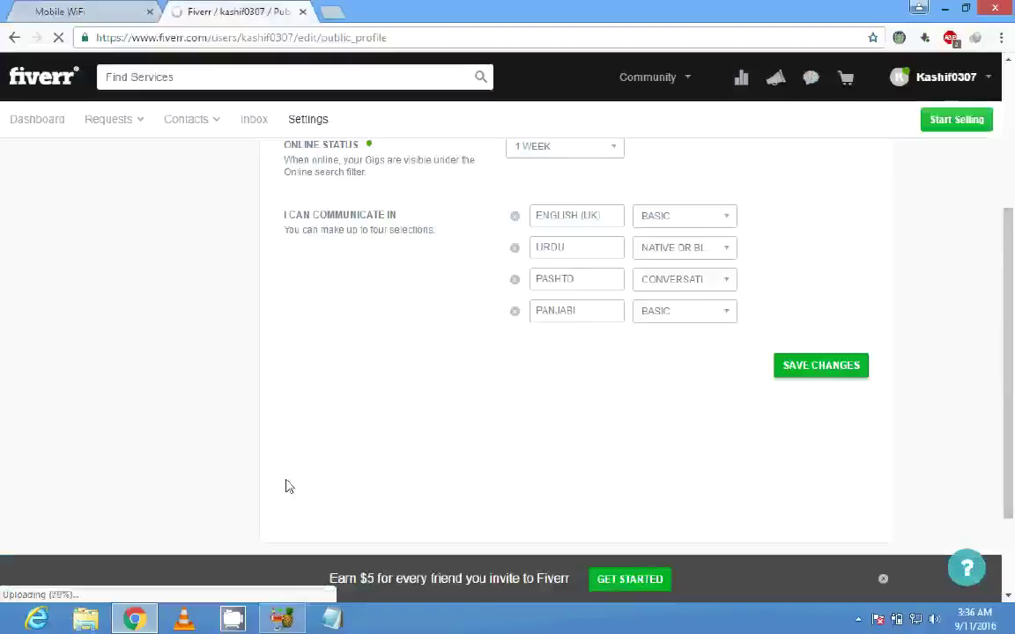
left_click_drag(1012, 431, 1013, 372)
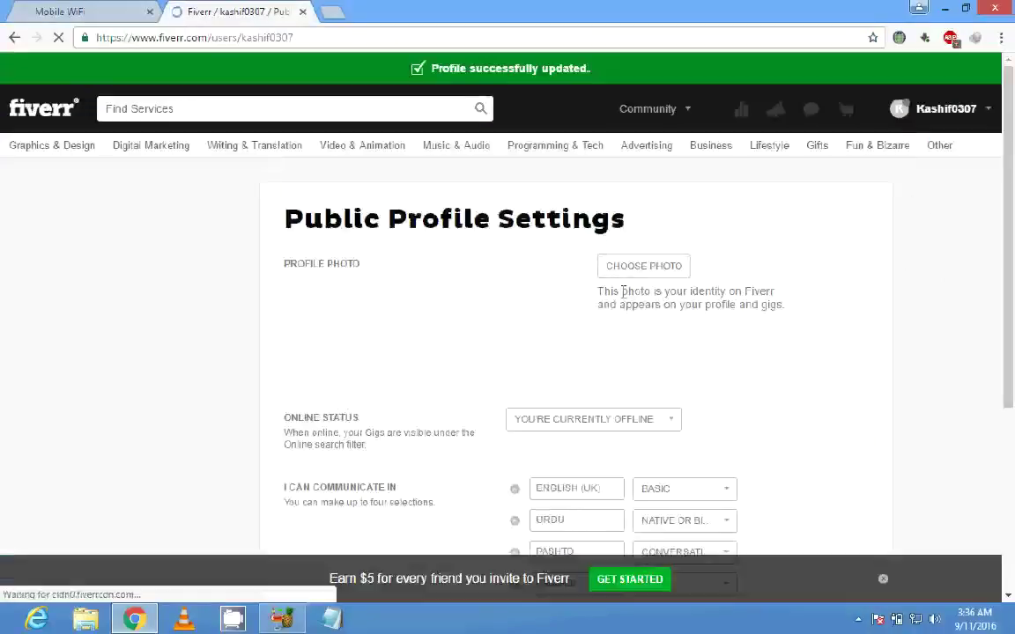
mouse_move(1010, 251)
left_mouse_down()
mouse_move(1013, 367)
mouse_move(1013, 262)
left_mouse_up()
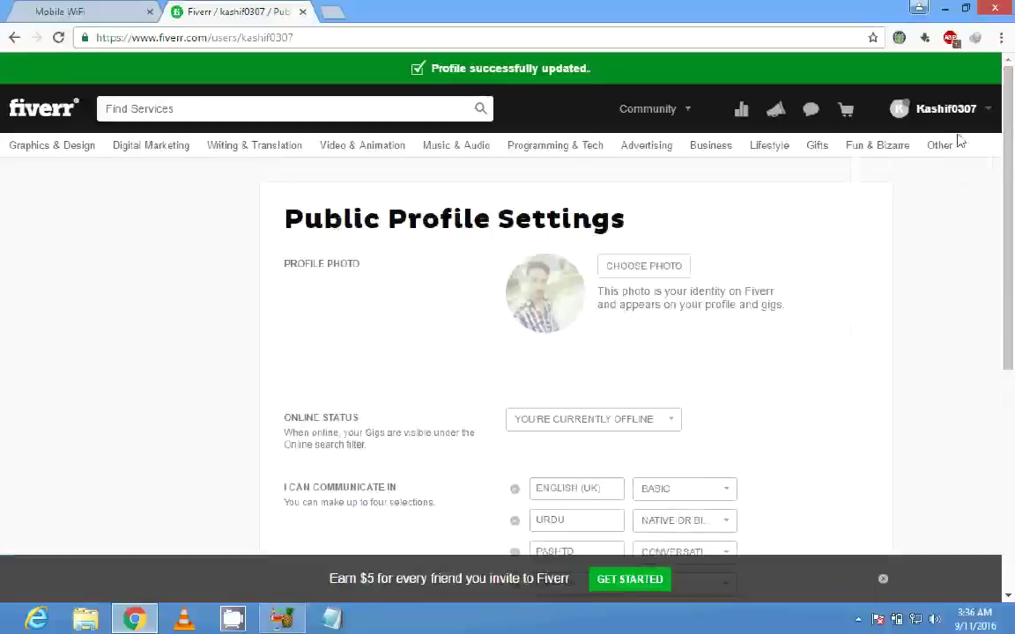
mouse_move(969, 124)
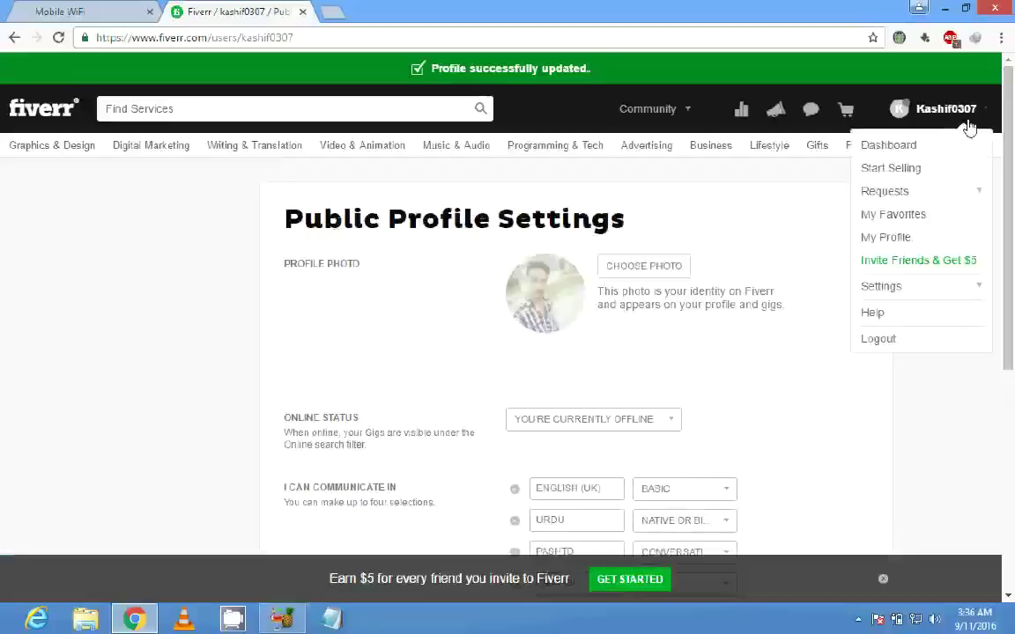
Open Account Settings and enter the account holder's full name.
left_click(939, 291)
left_click(919, 338)
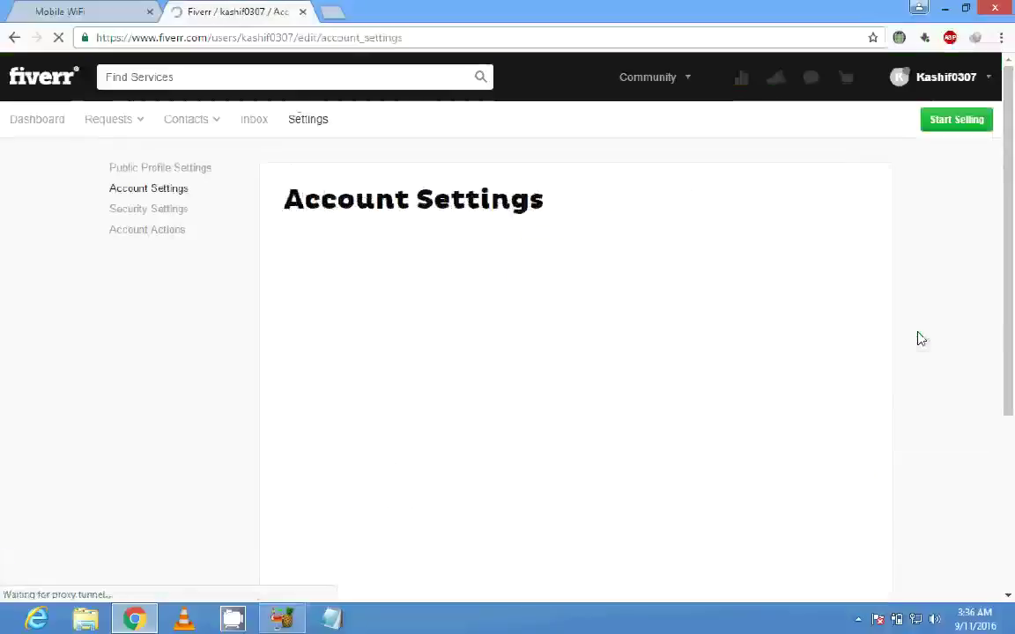
left_click(599, 247)
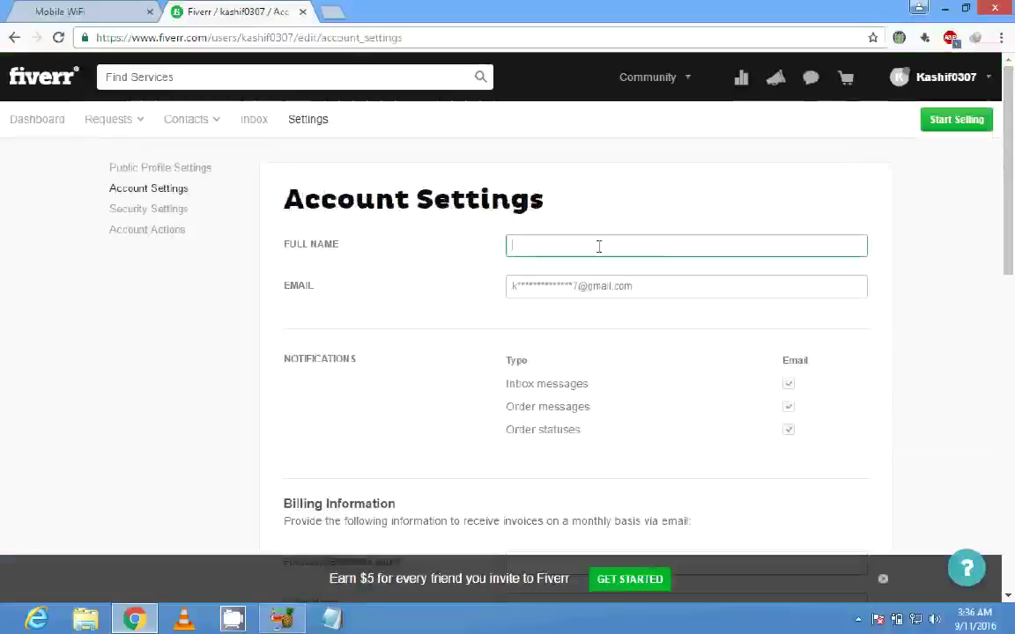
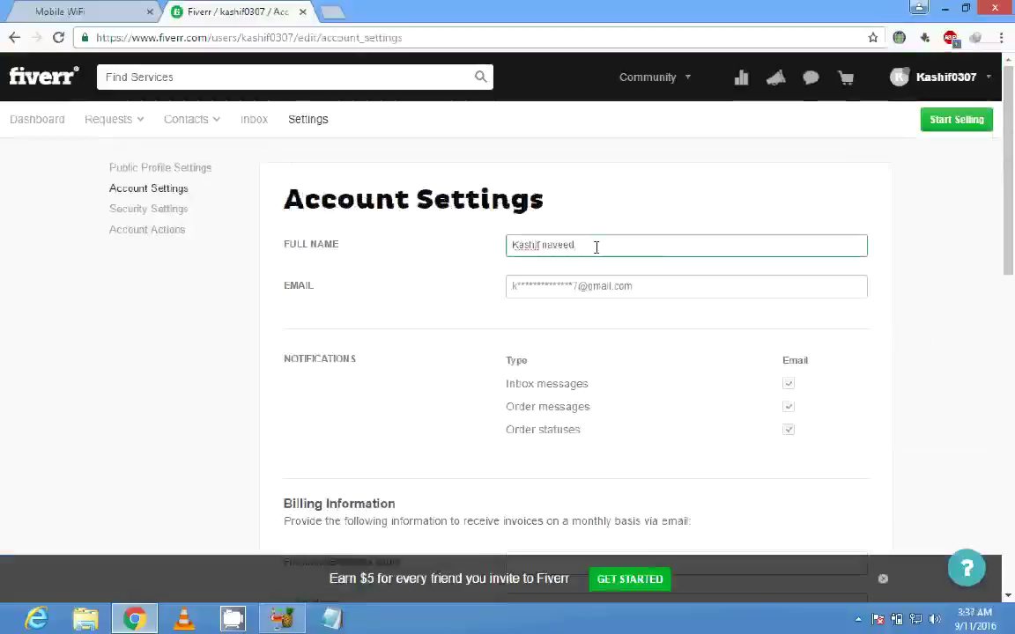
Uncheck and recheck Inbox messages email notifications, acknowledging the warning.
left_click_drag(1012, 273, 1011, 317)
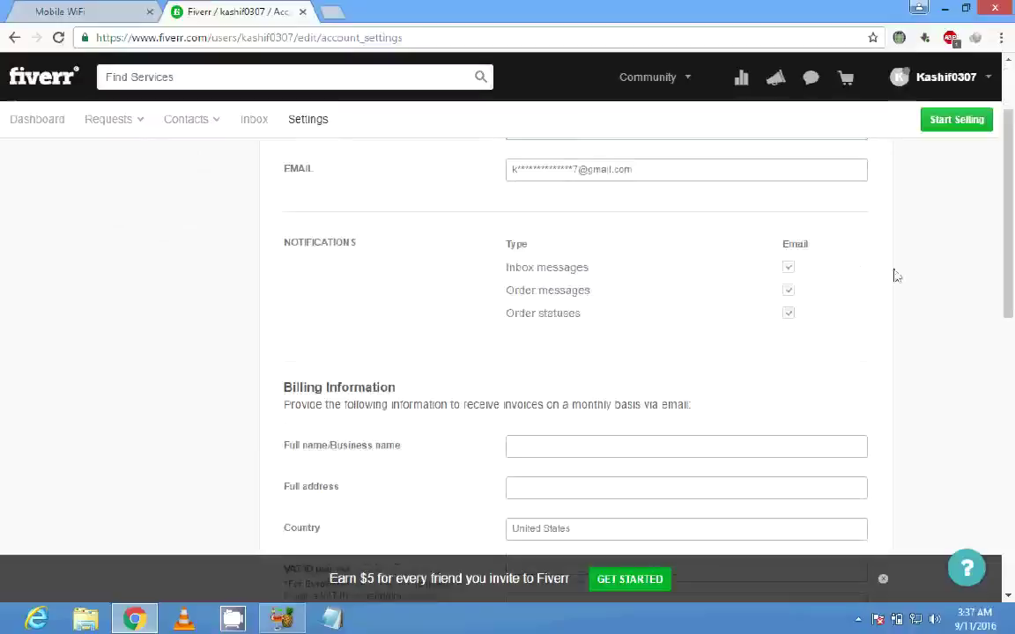
left_click(789, 268)
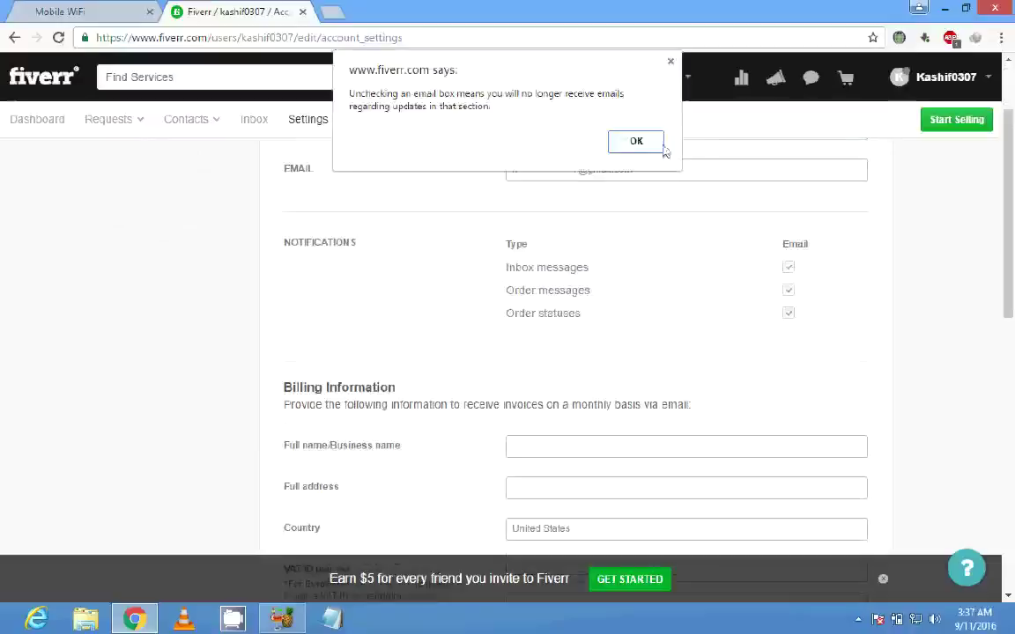
left_click(635, 141)
left_click(789, 268)
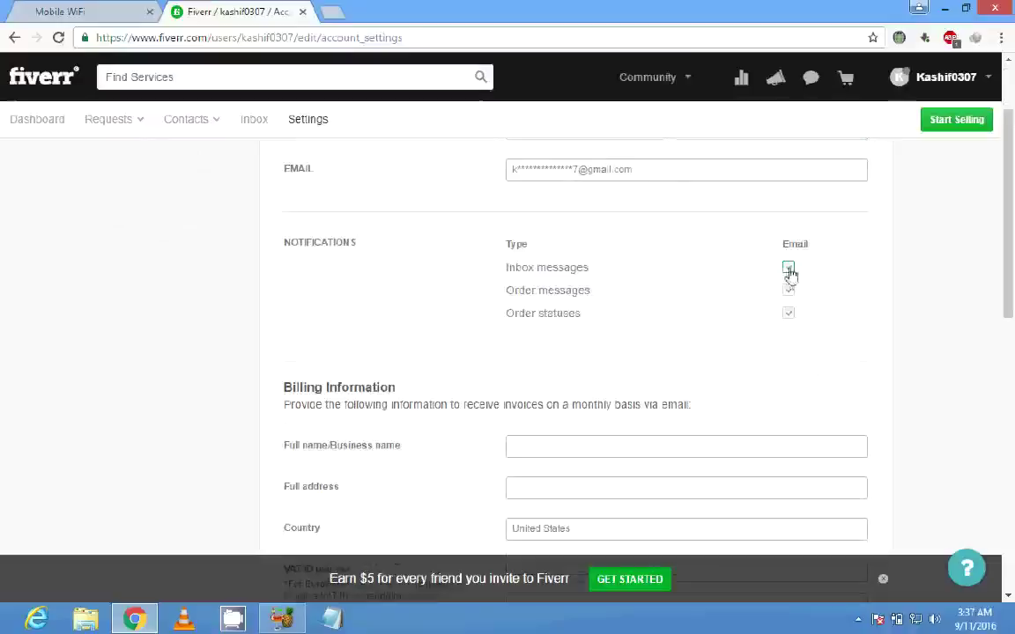
Enter the billing full name and full address.
scroll(1013, 282, "down", 3)
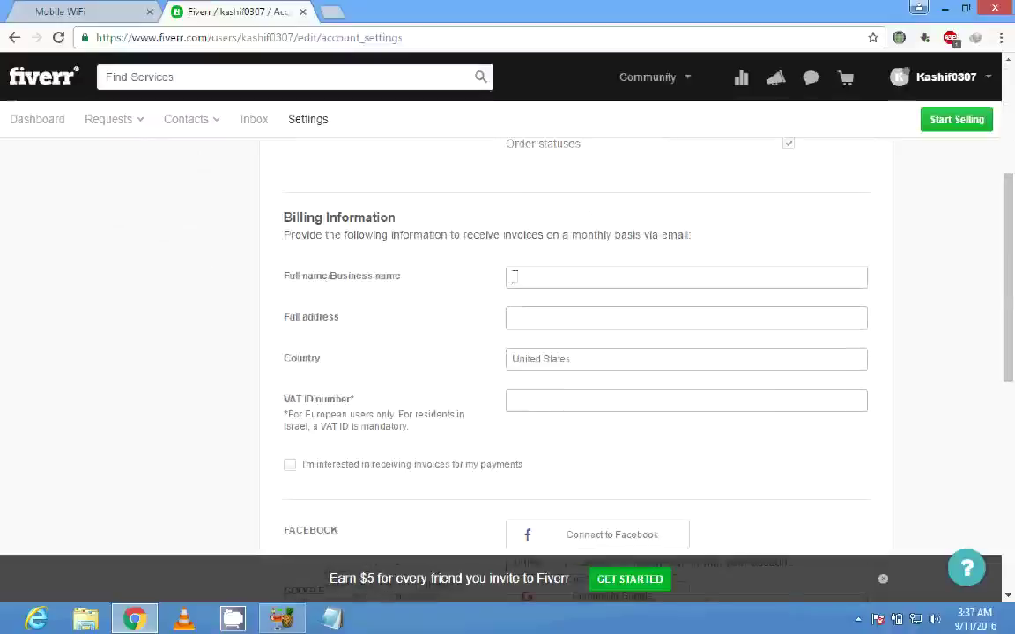
left_click(536, 275)
scroll(1013, 387, "down", 1)
scroll(1013, 387, "up", 1)
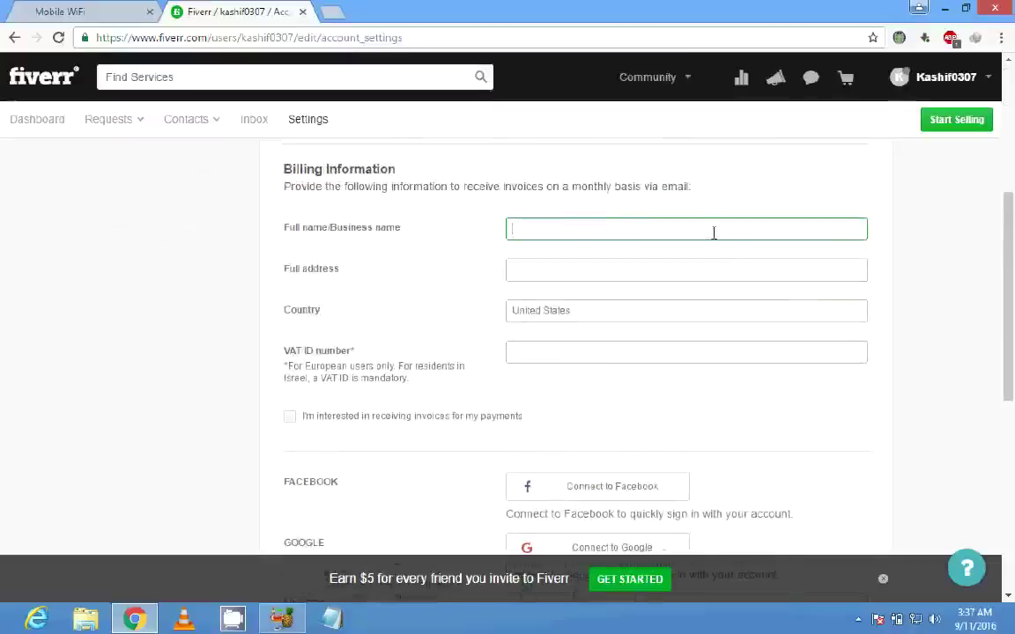
left_click(586, 268)
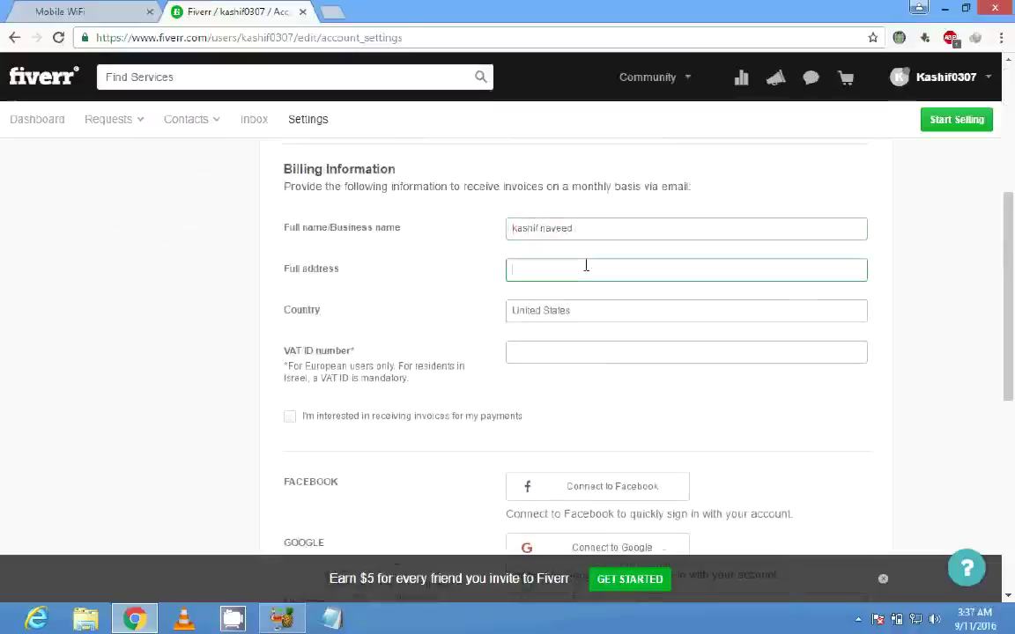
type("okara")
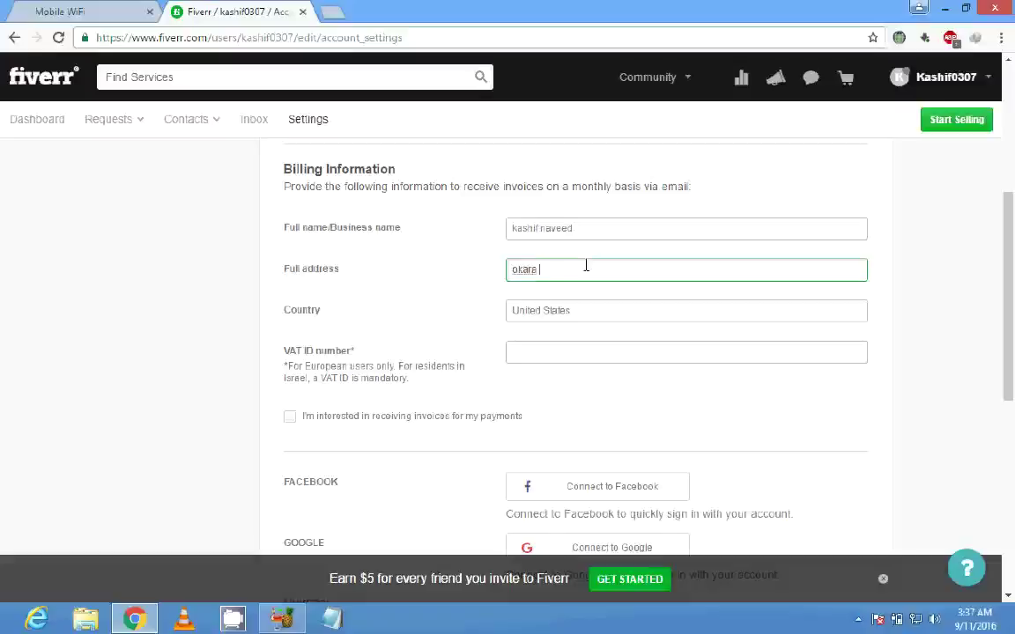
key("BackSpace")
key("BackSpace")
key("BackSpace")
key("BackSpace")
key("BackSpace")
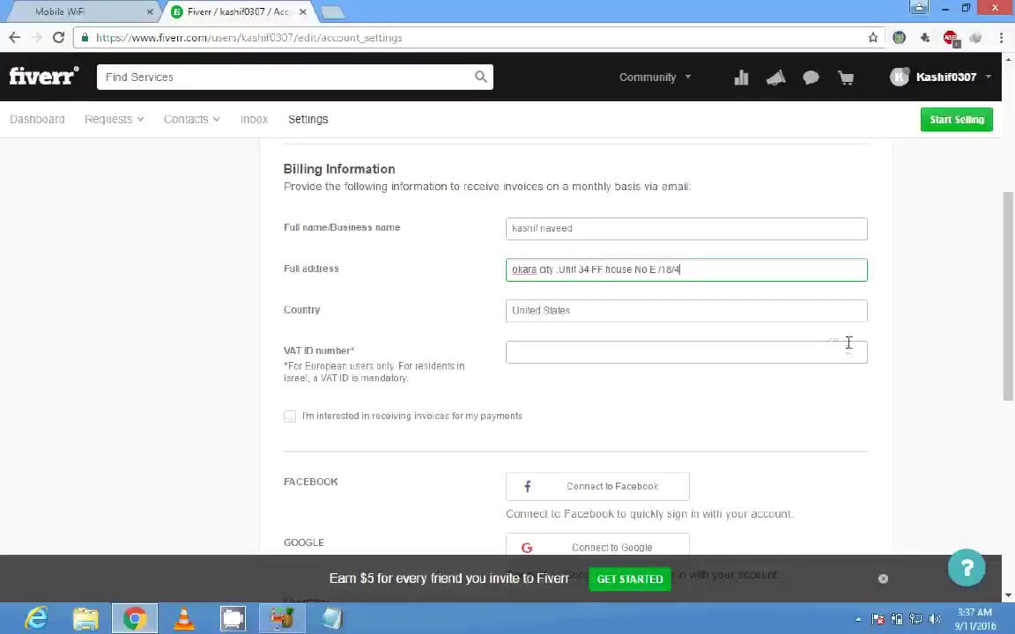
Replace United States with Pakistan as the billing country by typing 'paki'.
left_click(826, 318)
left_click(855, 314)
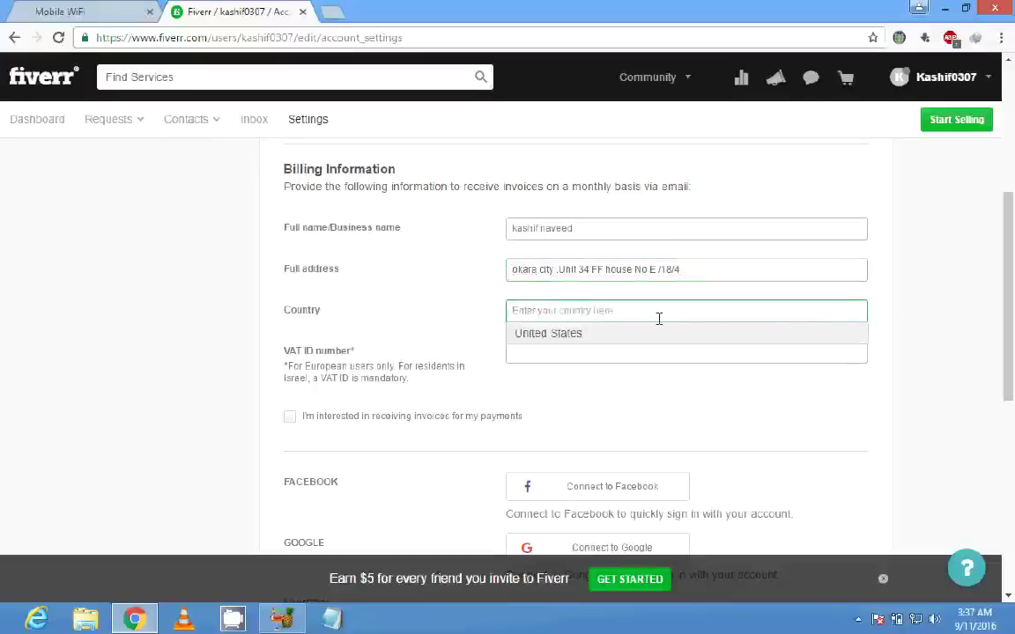
type("paki")
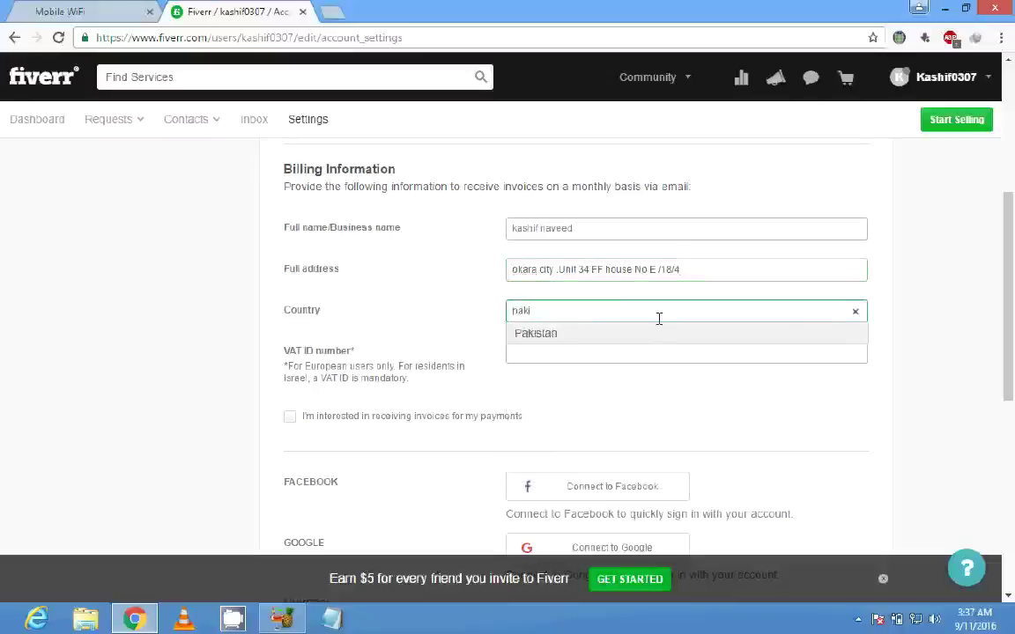
key("Return")
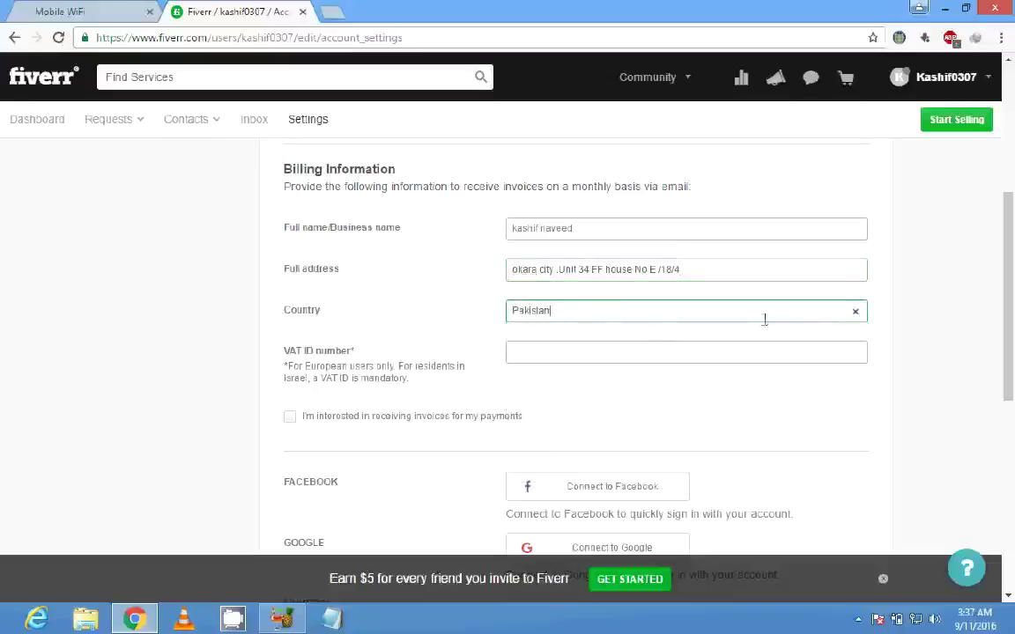
scroll(1011, 328, "down", 1)
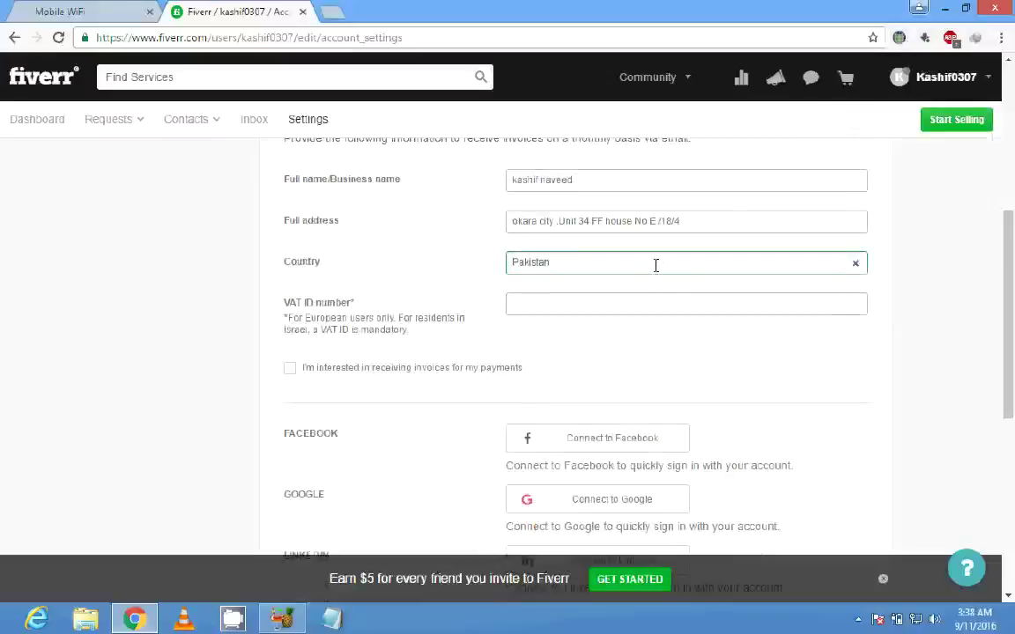
Scroll to the social accounts section and choose Connect to Google.
left_click_drag(1013, 312, 1012, 435)
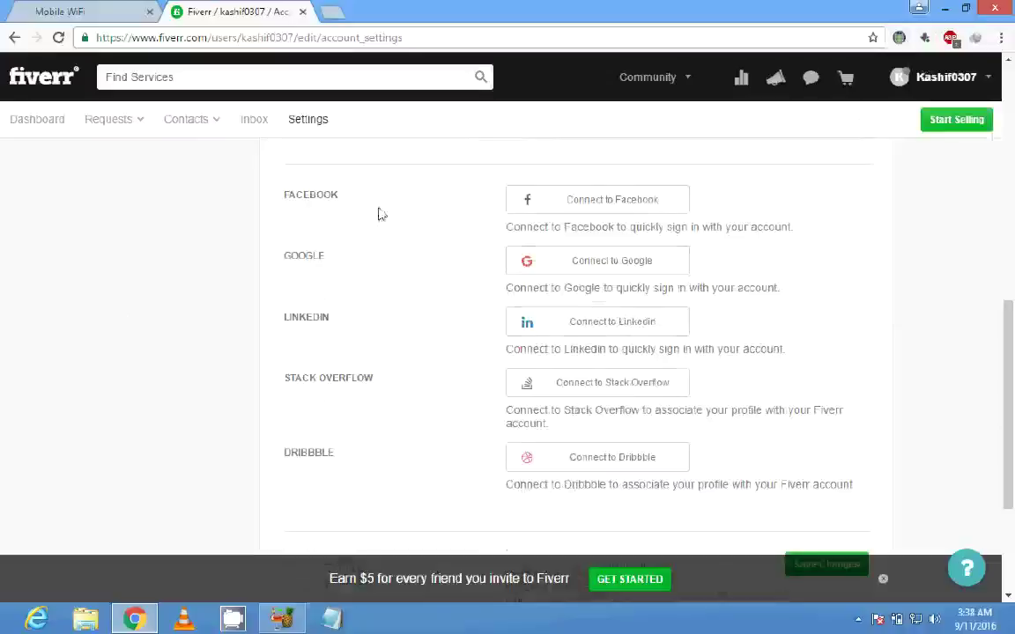
left_click_drag(421, 182, 211, 303)
left_click(176, 298)
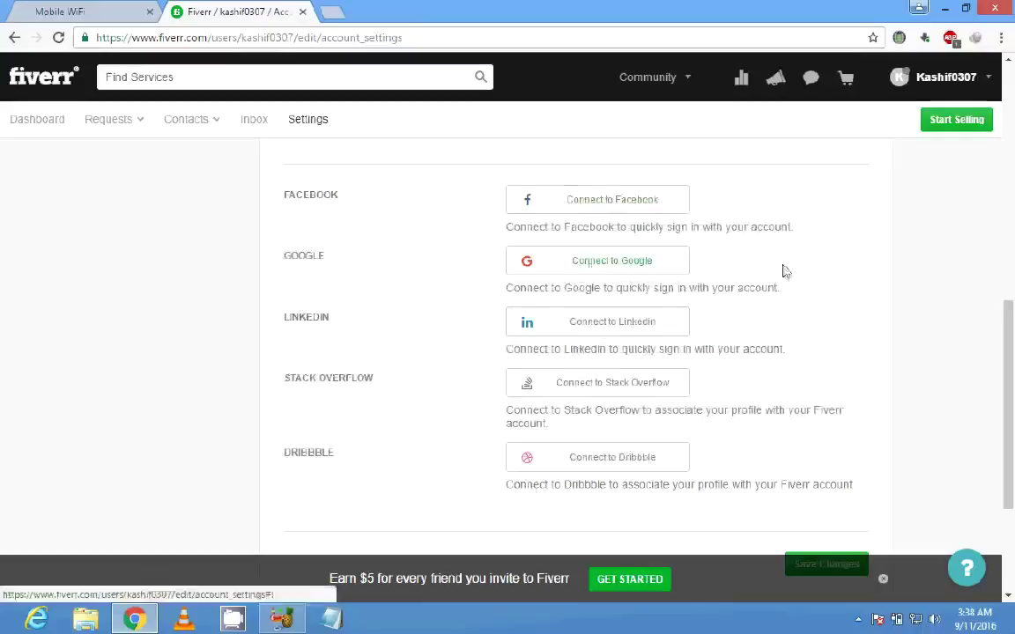
left_click(607, 267)
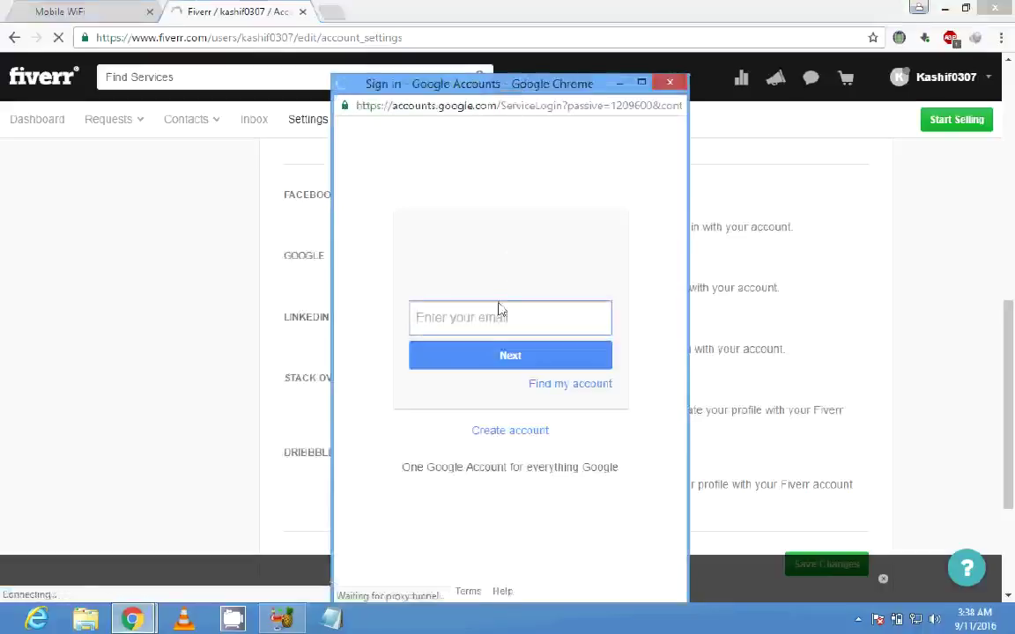
Sign in with the Gmail address and password, then allow Fiverr access to the account.
left_click(500, 323)
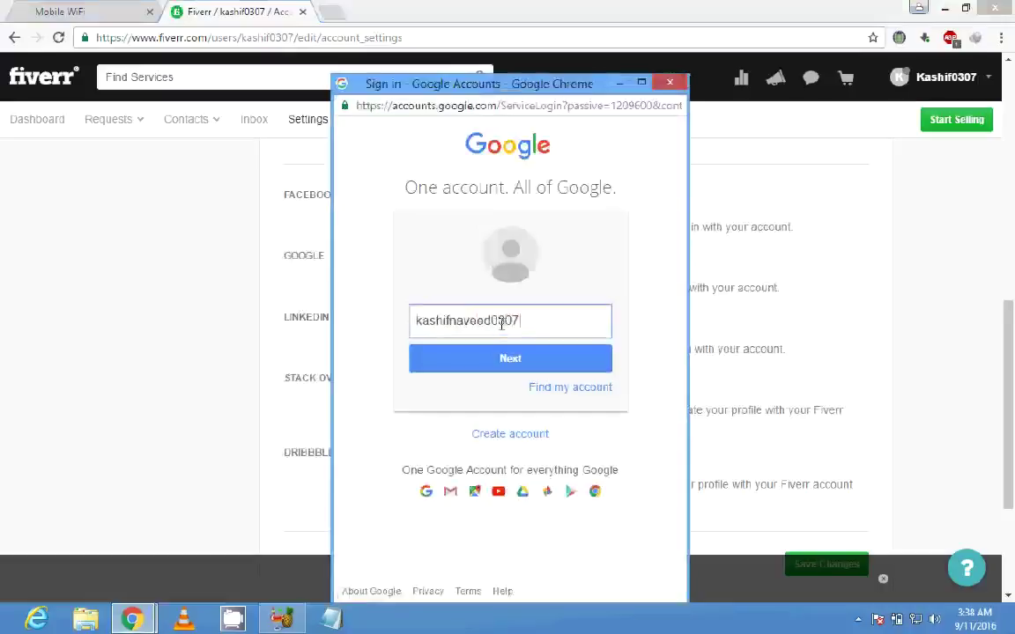
key("Return")
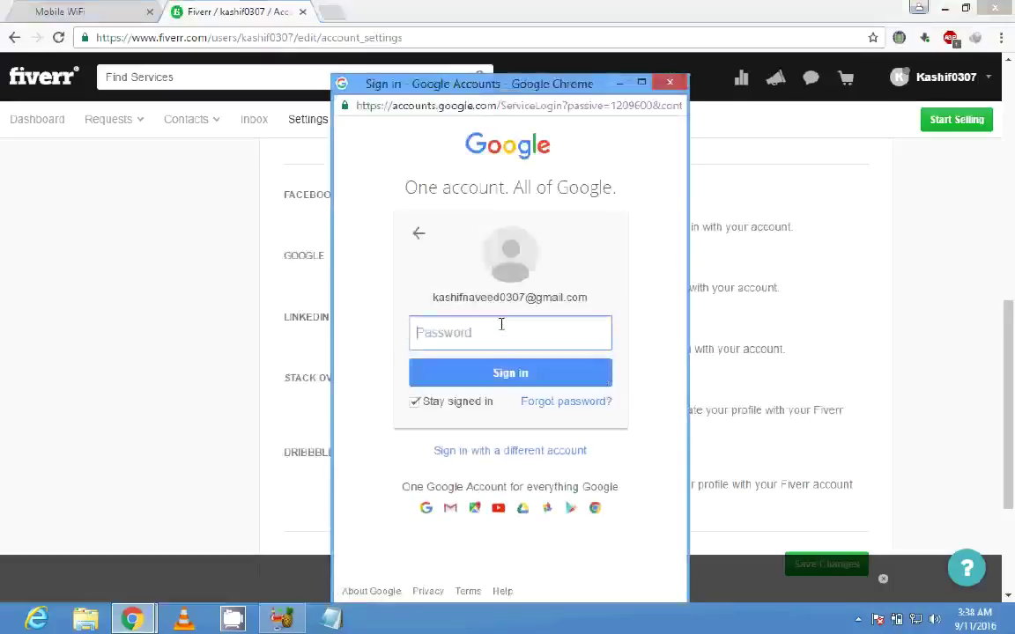
type("•••••")
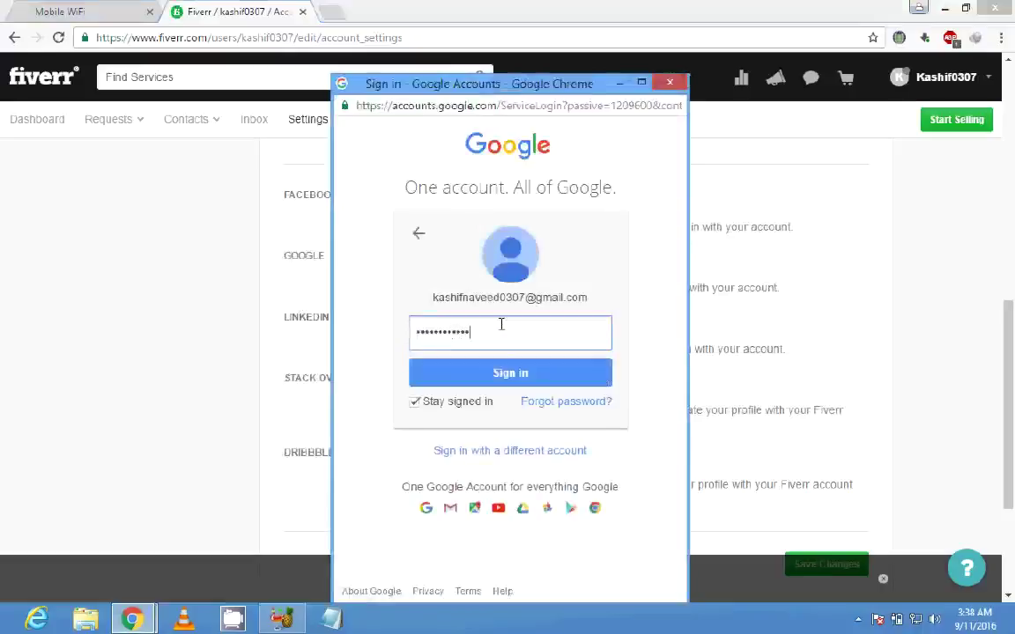
key("Return")
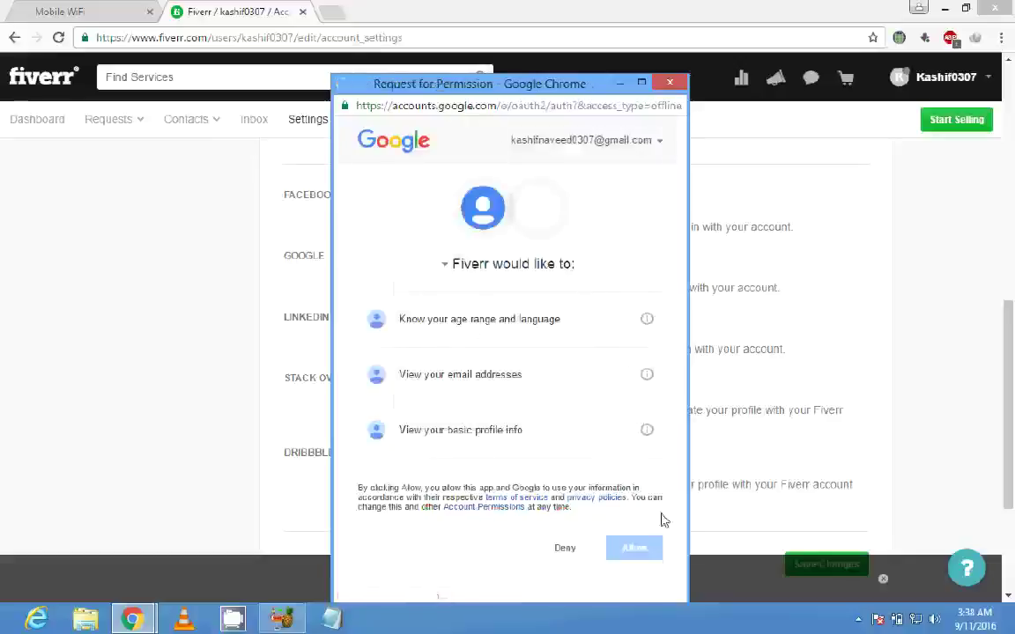
left_click(641, 547)
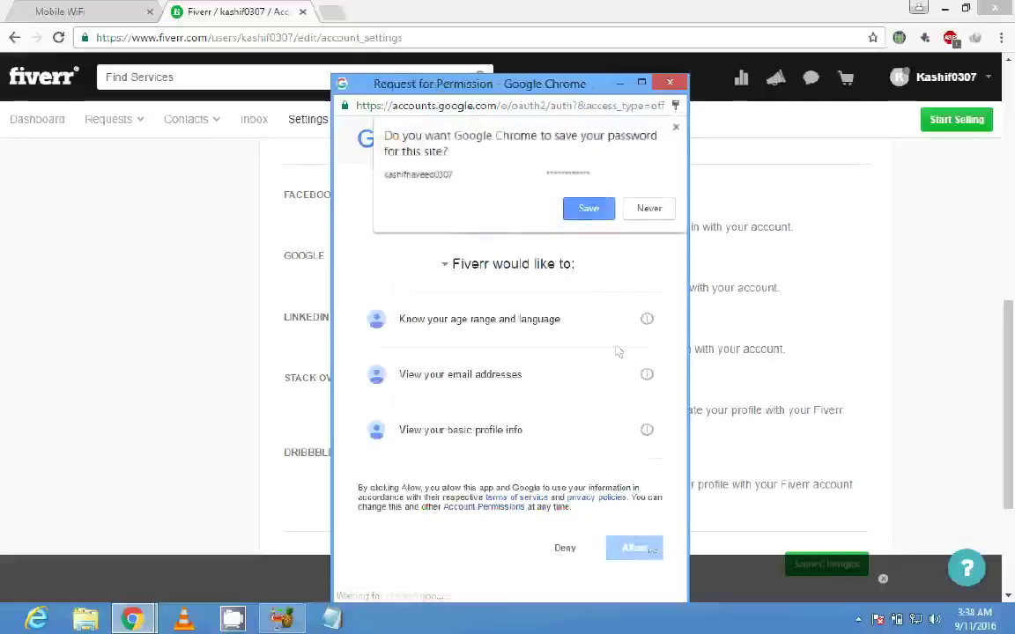
left_click(640, 549)
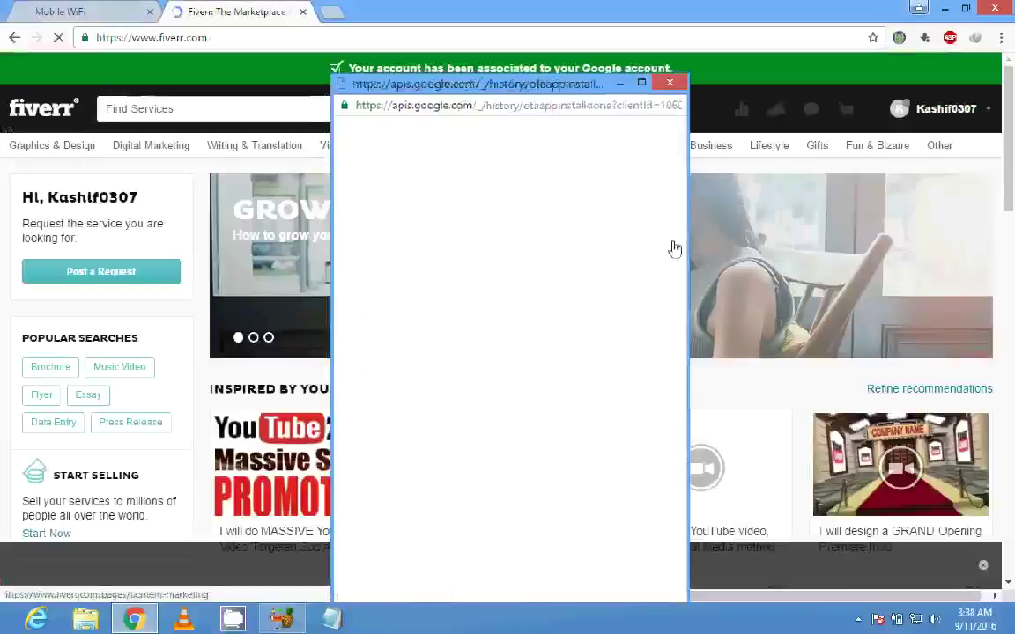
Go to Settings > Account Actions from the username menu.
mouse_move(1009, 147)
left_mouse_down()
mouse_move(1010, 235)
mouse_move(1011, 167)
left_mouse_up()
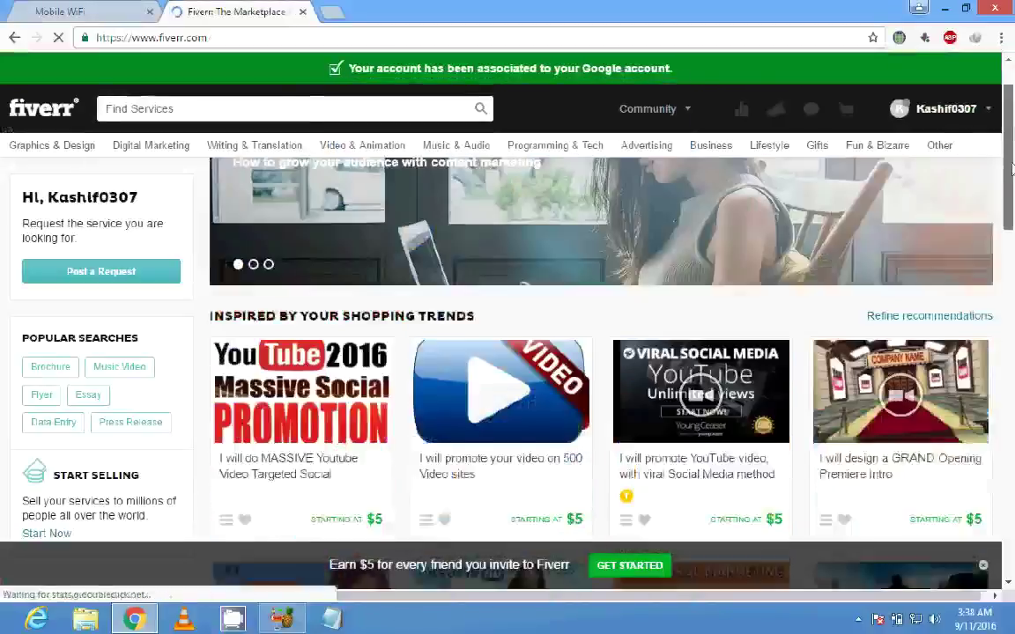
scroll(850, 110, "up", 1)
mouse_move(956, 111)
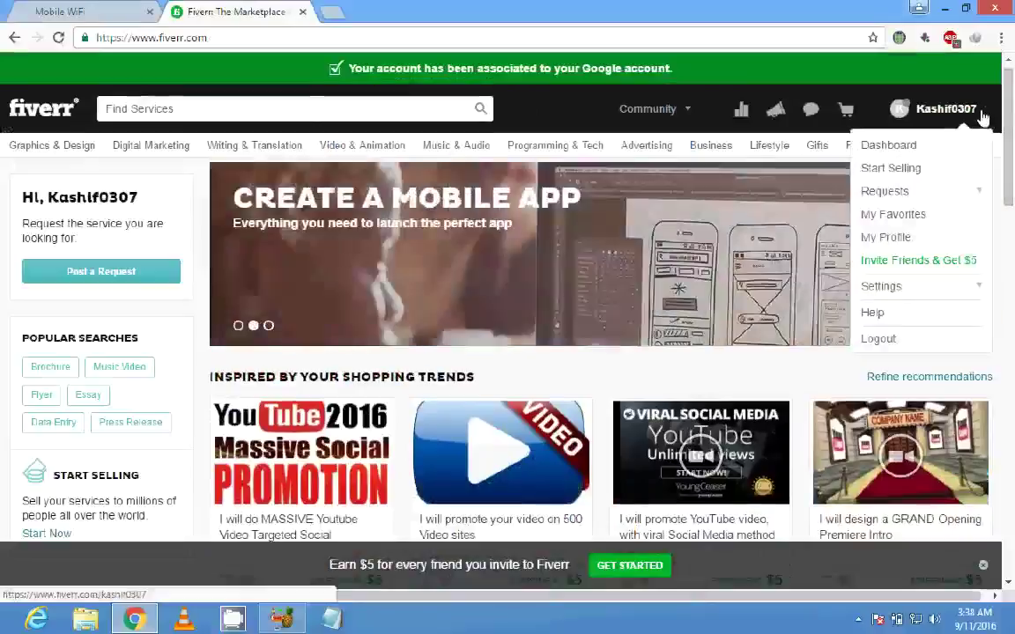
left_click(886, 288)
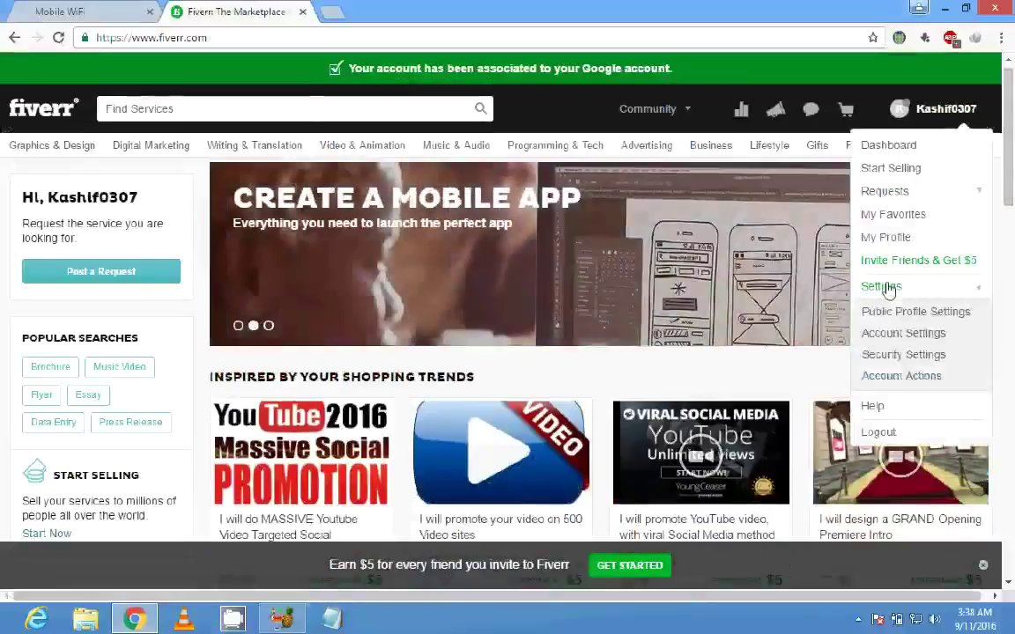
left_click(917, 377)
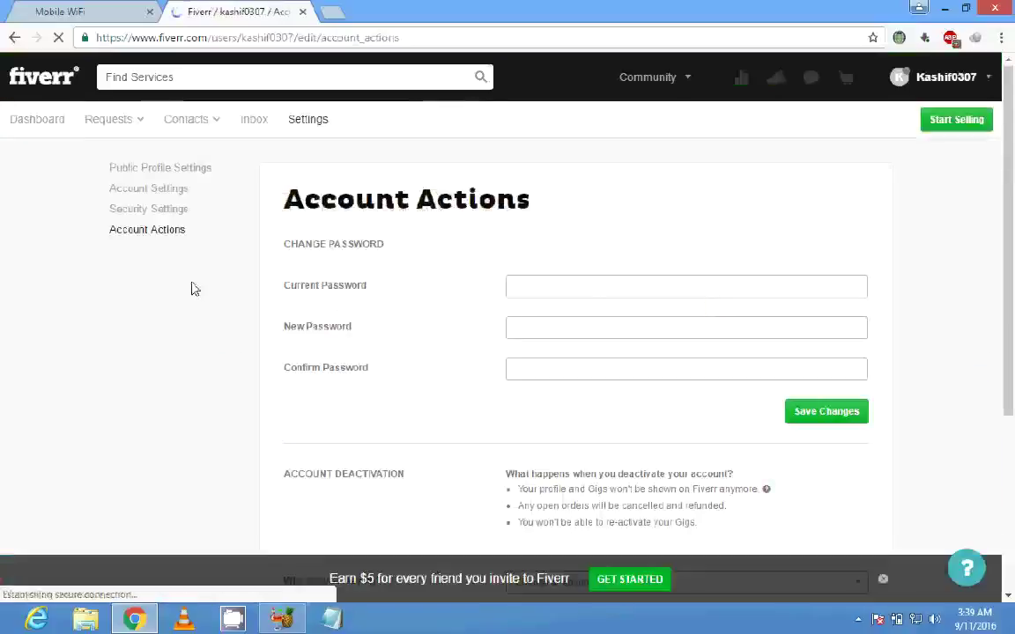
Look over the Confirm, New and Current Password fields without changing them.
scroll(496, 337, "down", 1)
left_click(582, 324)
left_click(555, 275)
left_click(559, 236)
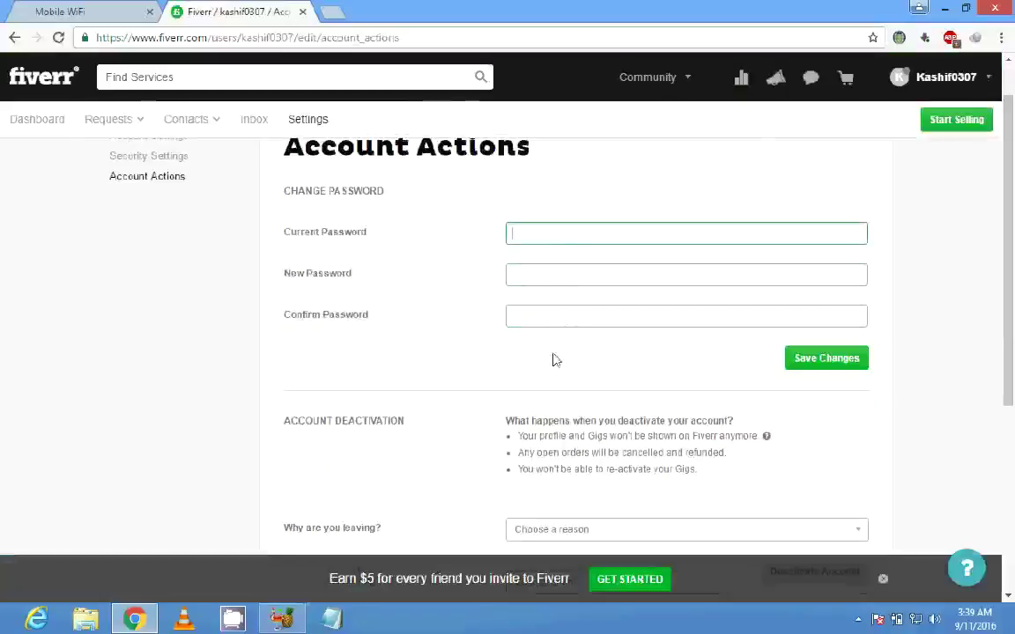
Go to the account's public profile page via the username dropdown.
left_click_drag(1009, 366, 1010, 308)
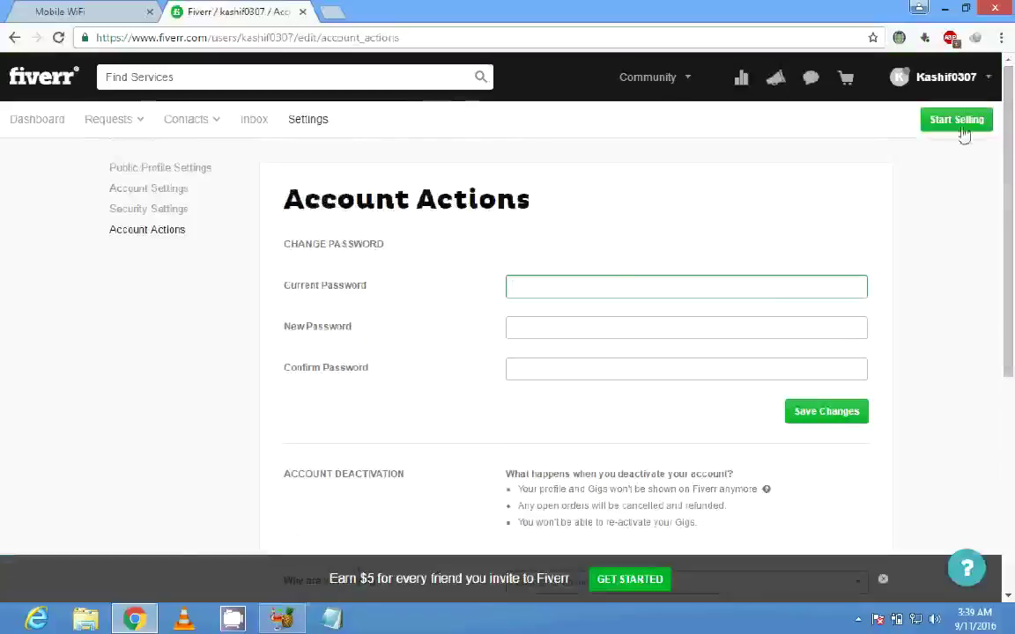
mouse_move(938, 81)
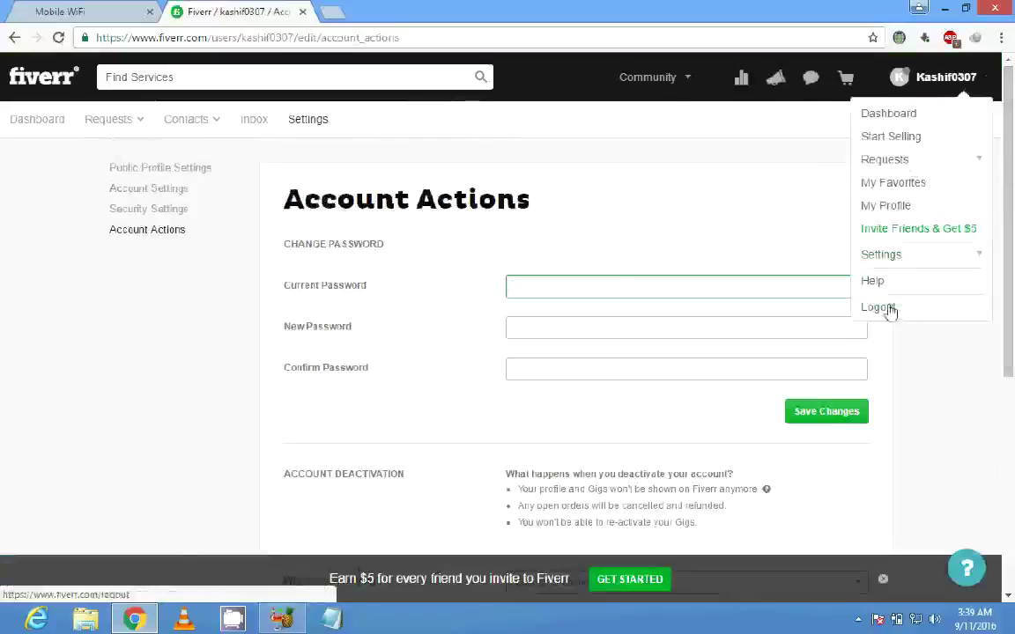
left_click(892, 260)
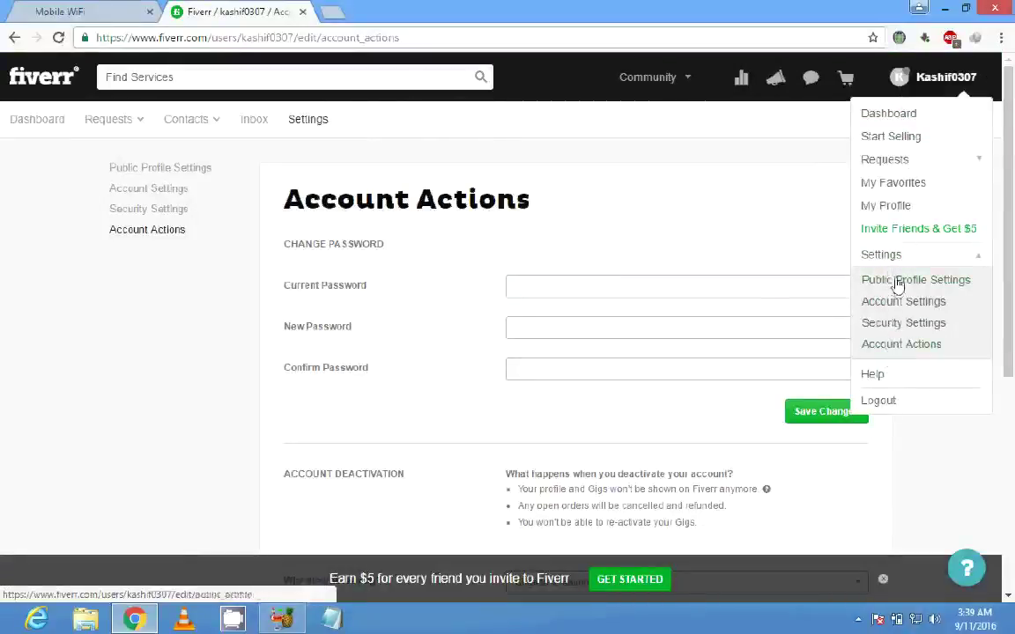
left_click(887, 210)
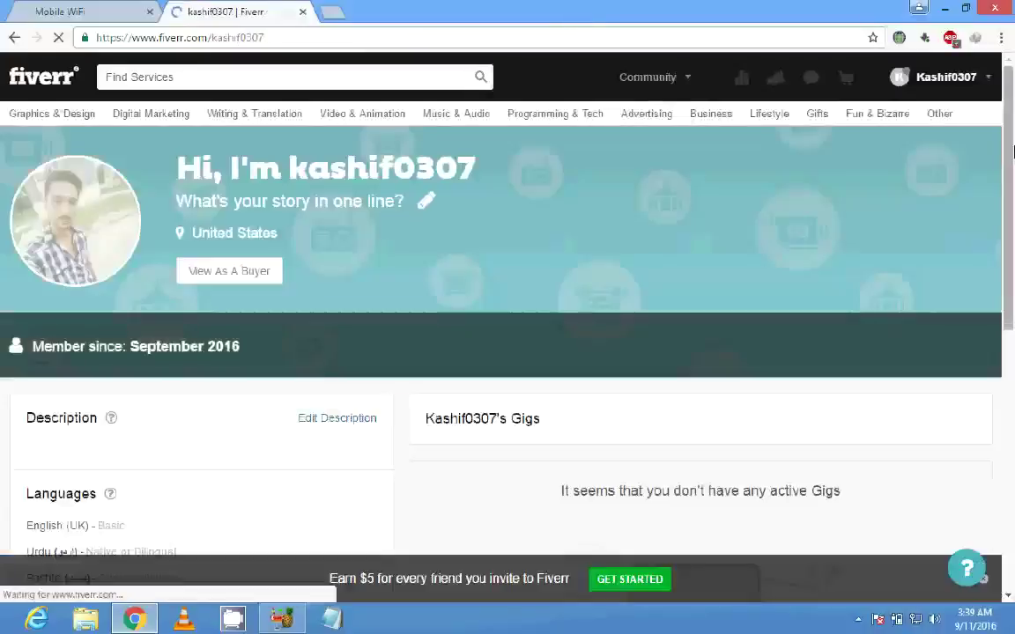
mouse_move(1013, 151)
left_mouse_down()
mouse_move(1013, 388)
mouse_move(1013, 137)
left_mouse_up()
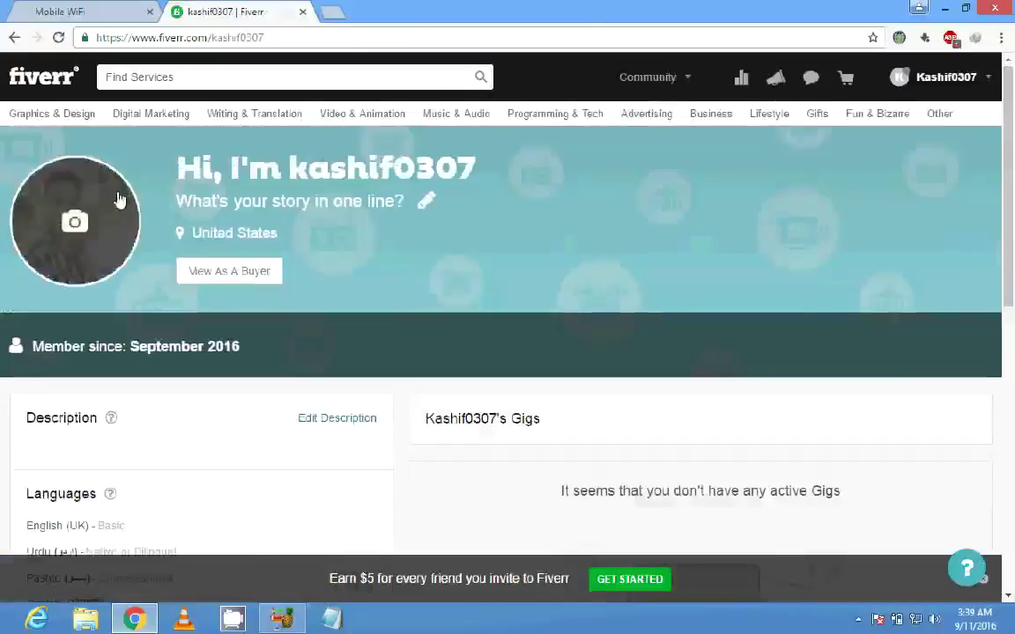
scroll(990, 216, "down", 2)
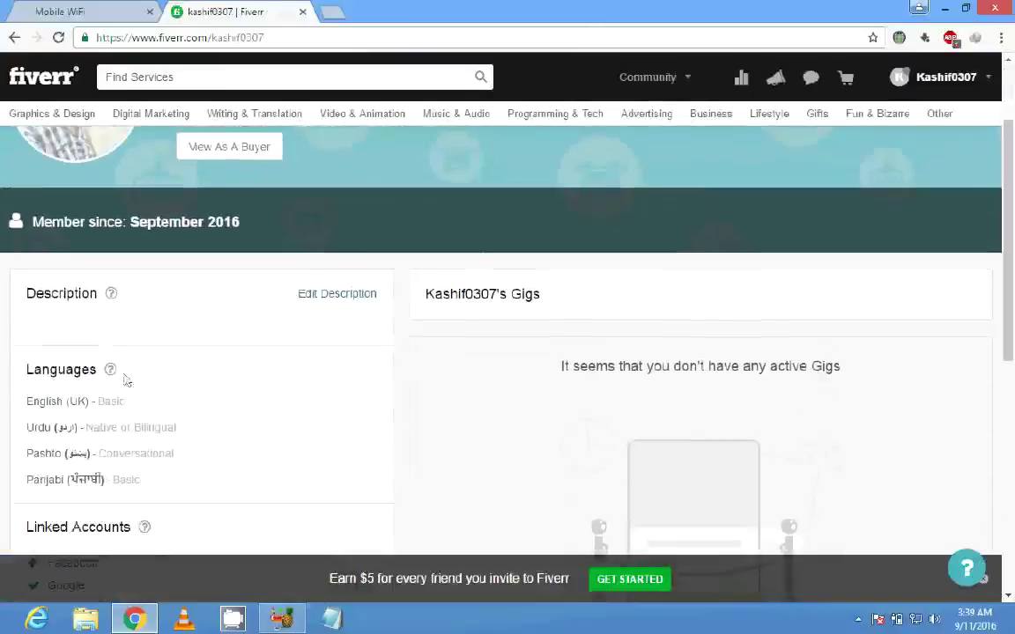
left_click_drag(1013, 335, 1013, 379)
scroll(1013, 379, "down", 2)
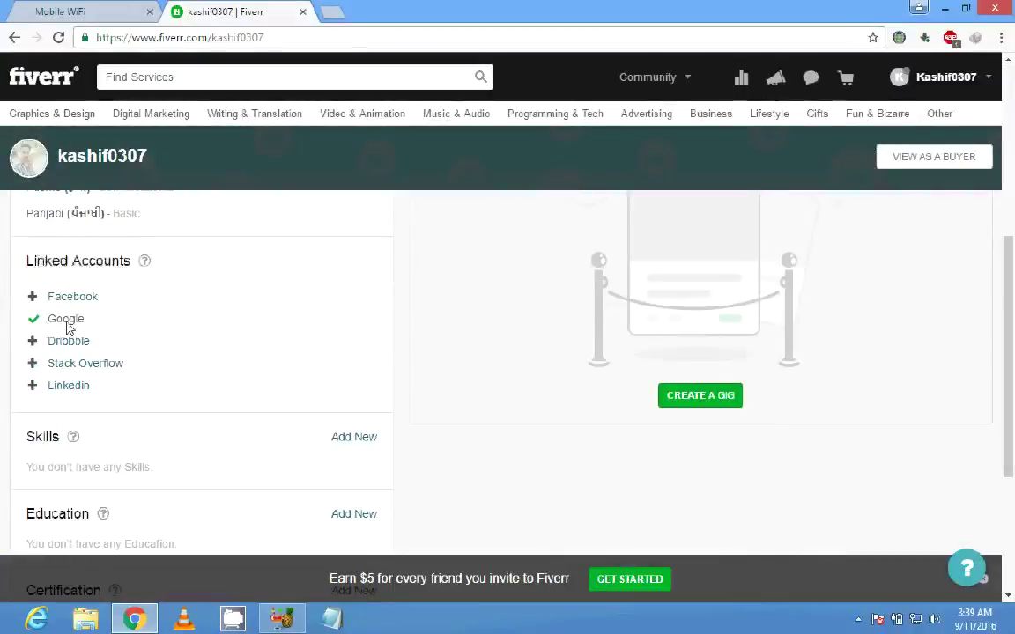
left_click_drag(1014, 314, 1013, 425)
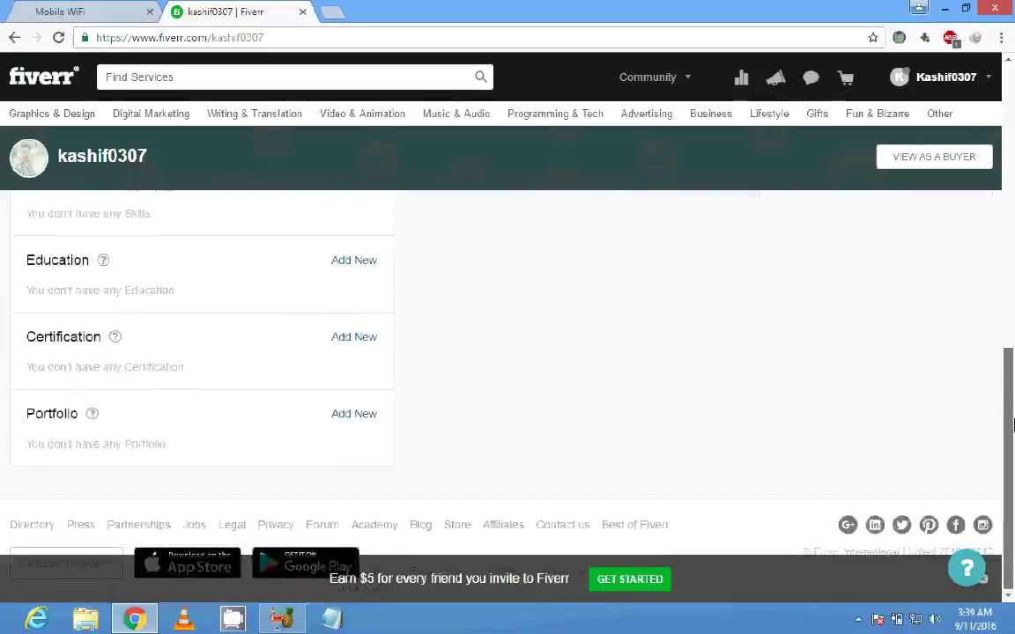
scroll(1014, 425, "up", 2)
left_click_drag(1013, 388, 994, 185)
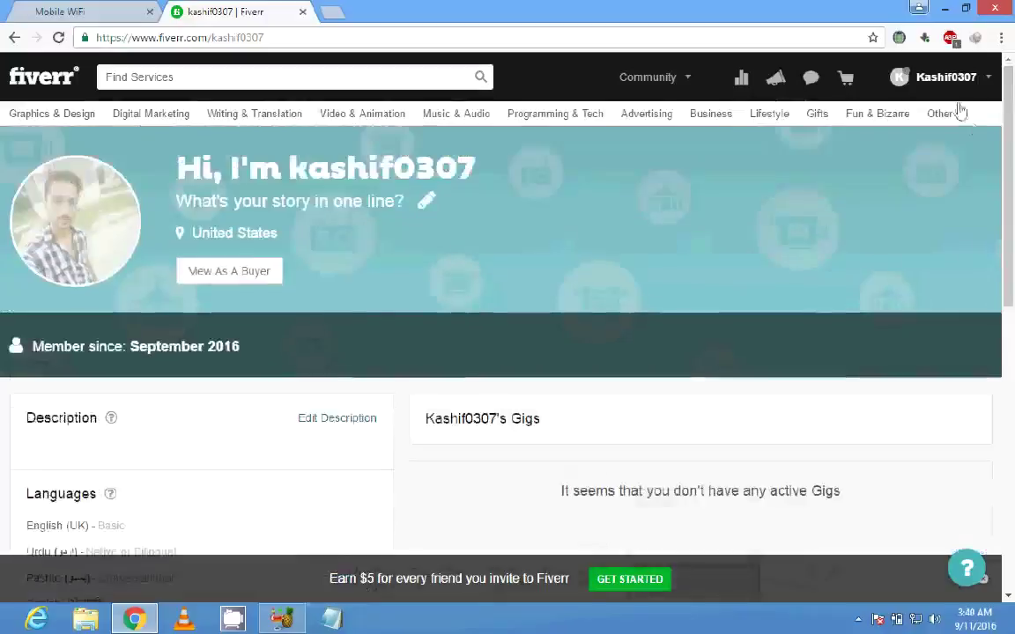
Minimize the Chrome window to reveal the Windows desktop.
left_click(944, 11)
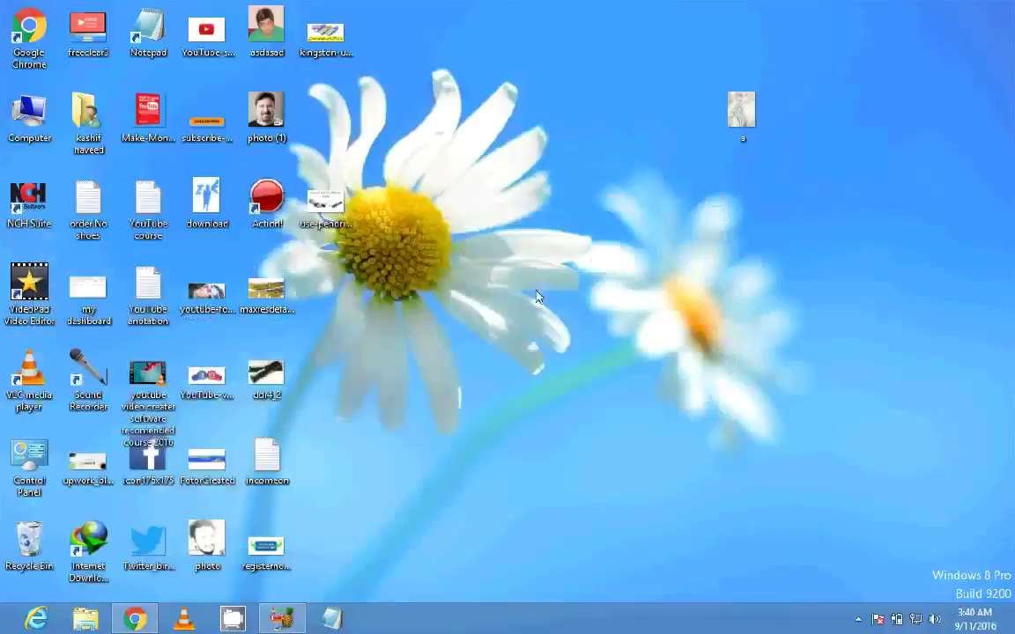